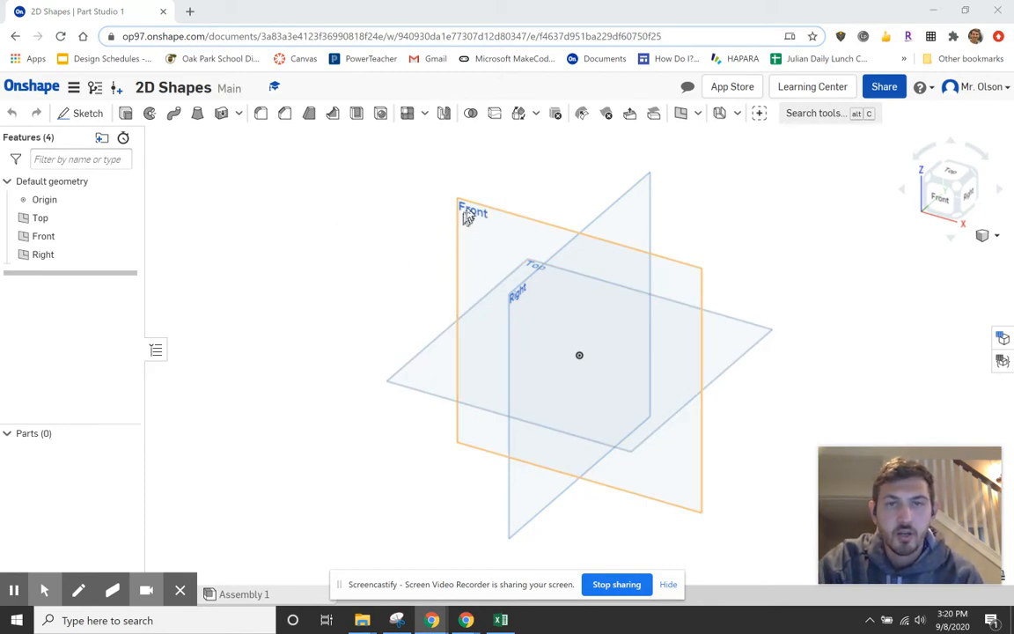
- Create a new sketch on the Front plane
click(469, 214)
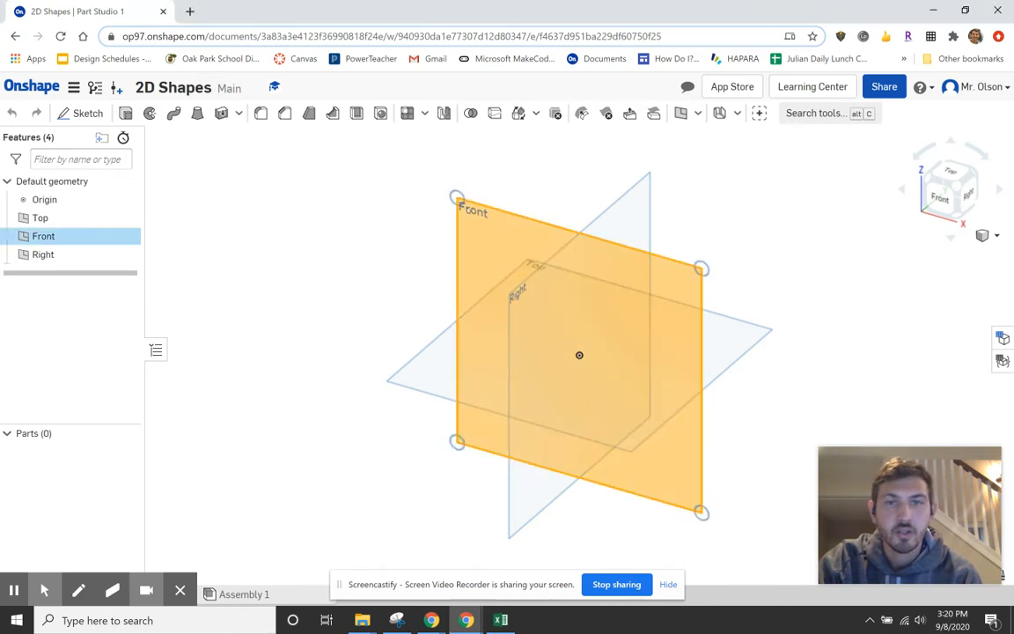
right_click(471, 216)
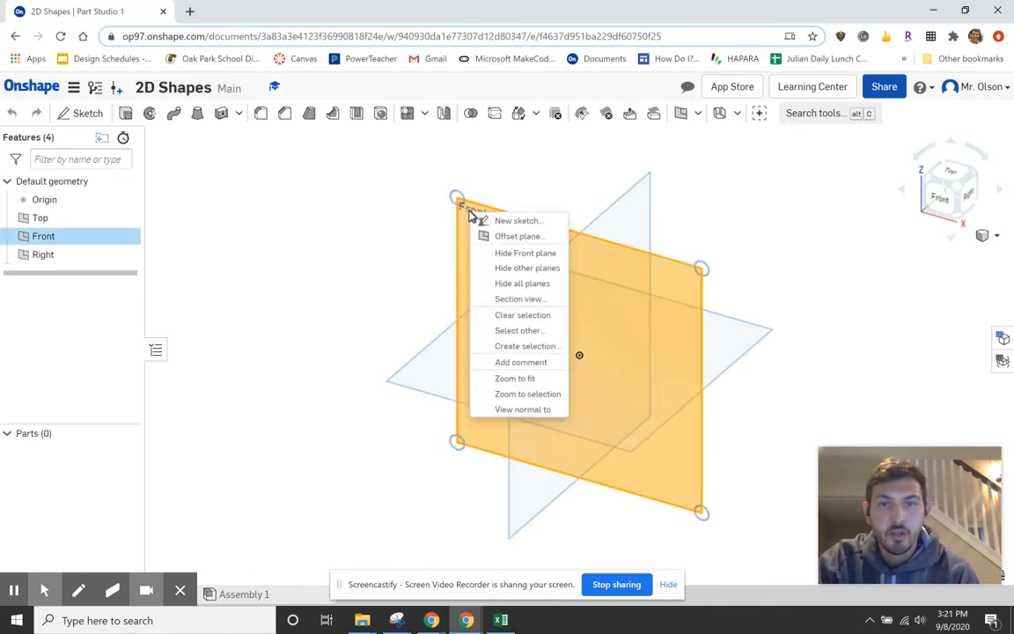
click(536, 223)
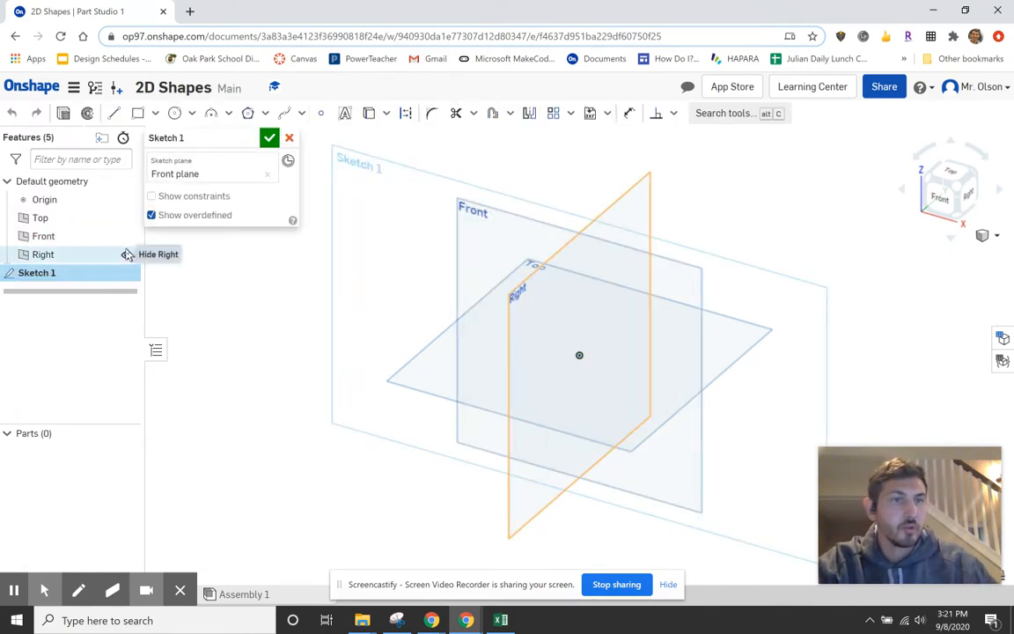
- Hide the Right, Front and Top default planes
key(ctrl)
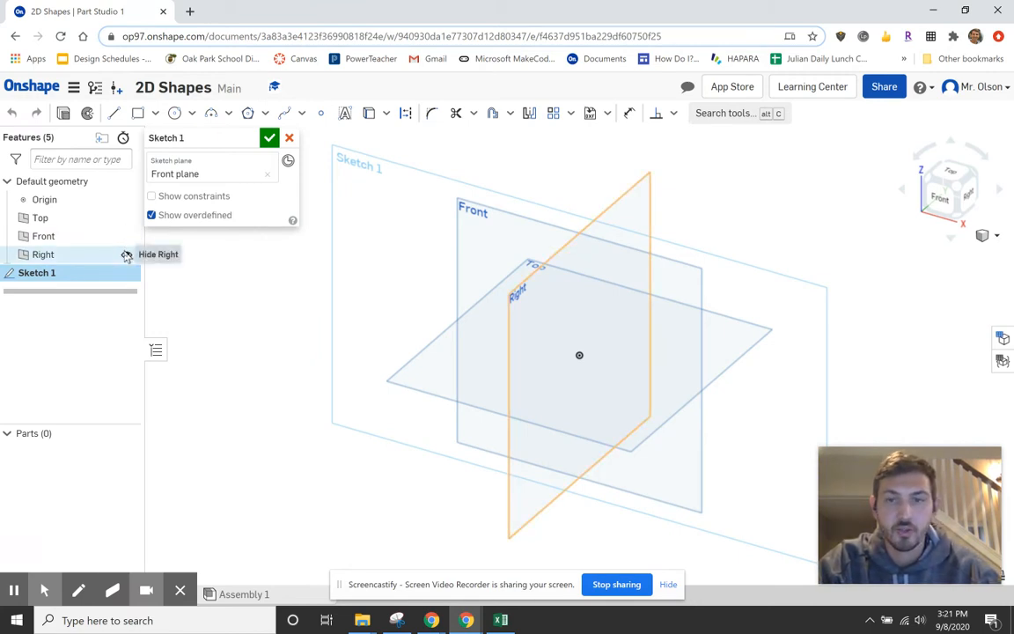
click(126, 254)
click(127, 236)
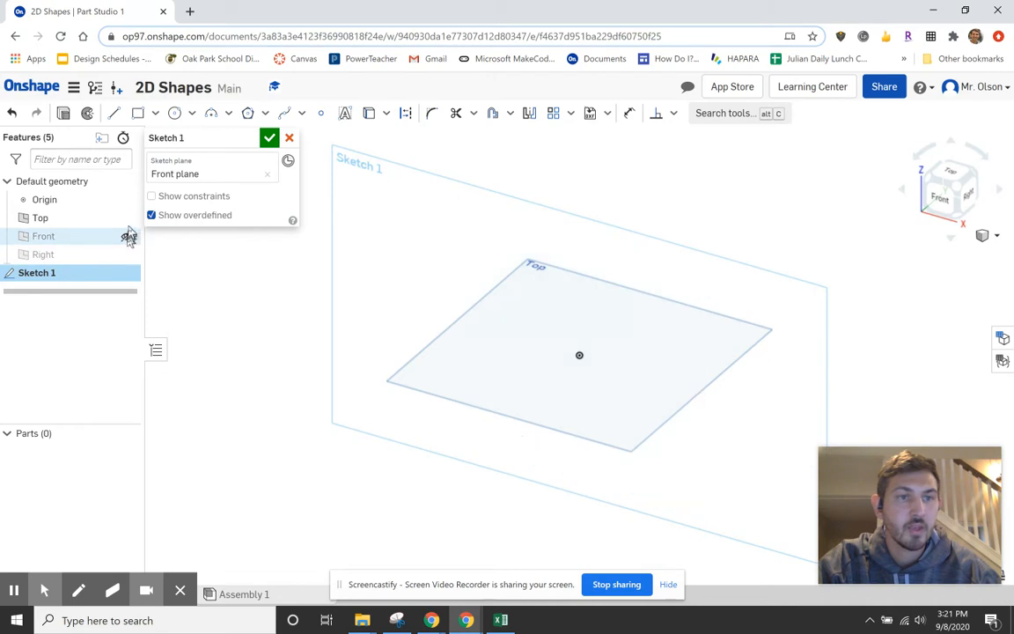
key(ctrl)
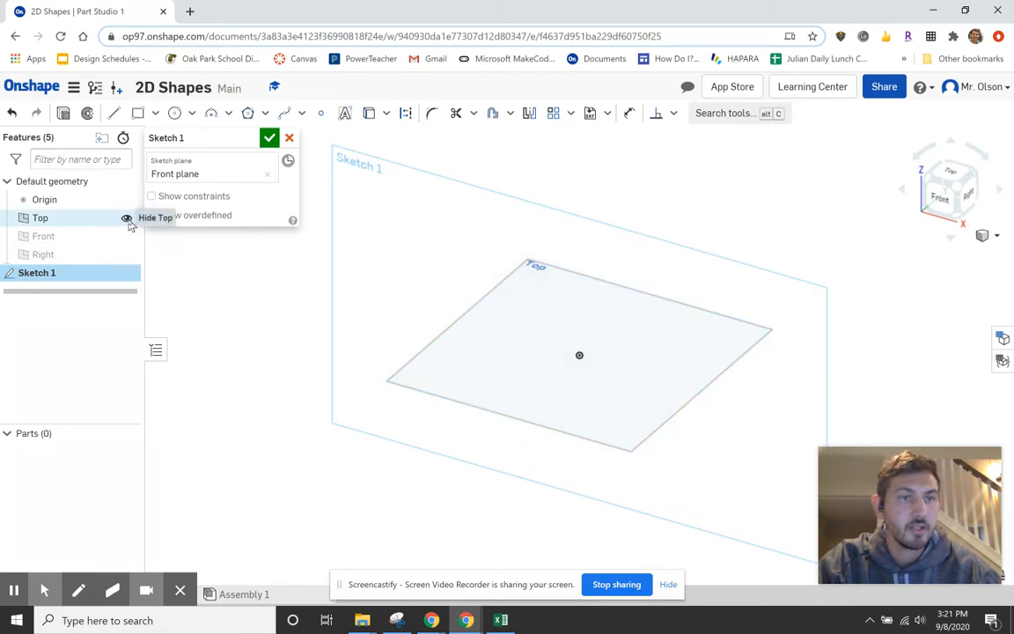
click(127, 218)
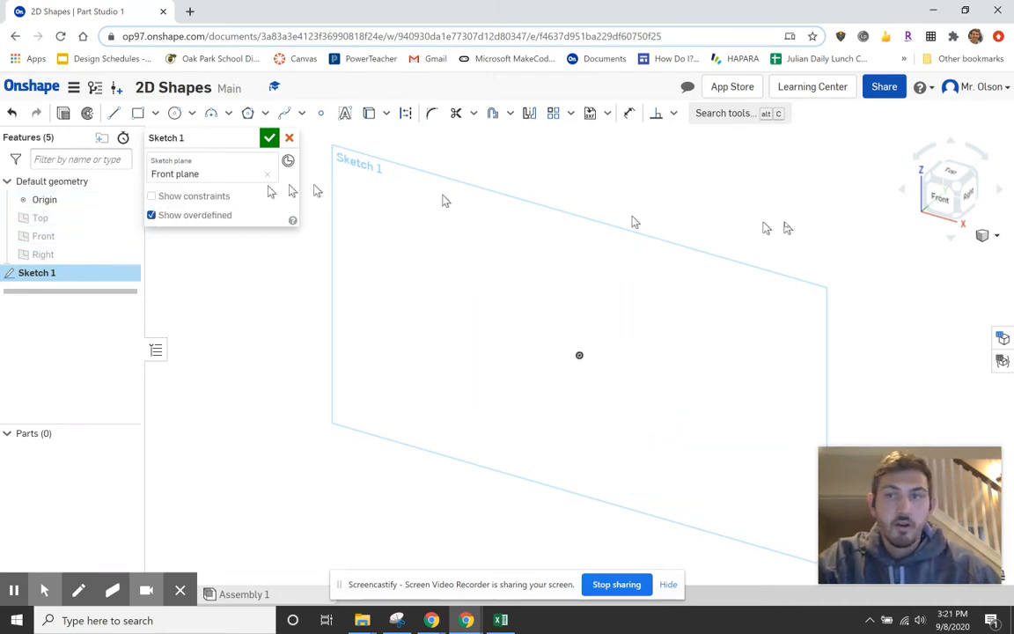
- Sketch a corner rectangle about 4.76 in wide and 2.51 in high around the origin, viewed from the front
click(938, 199)
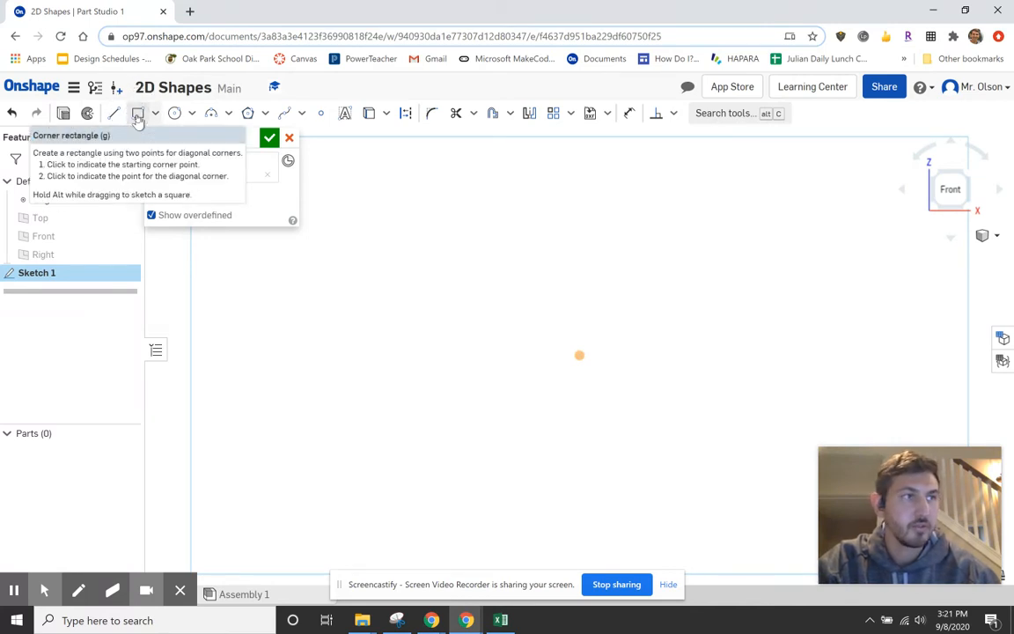
click(393, 254)
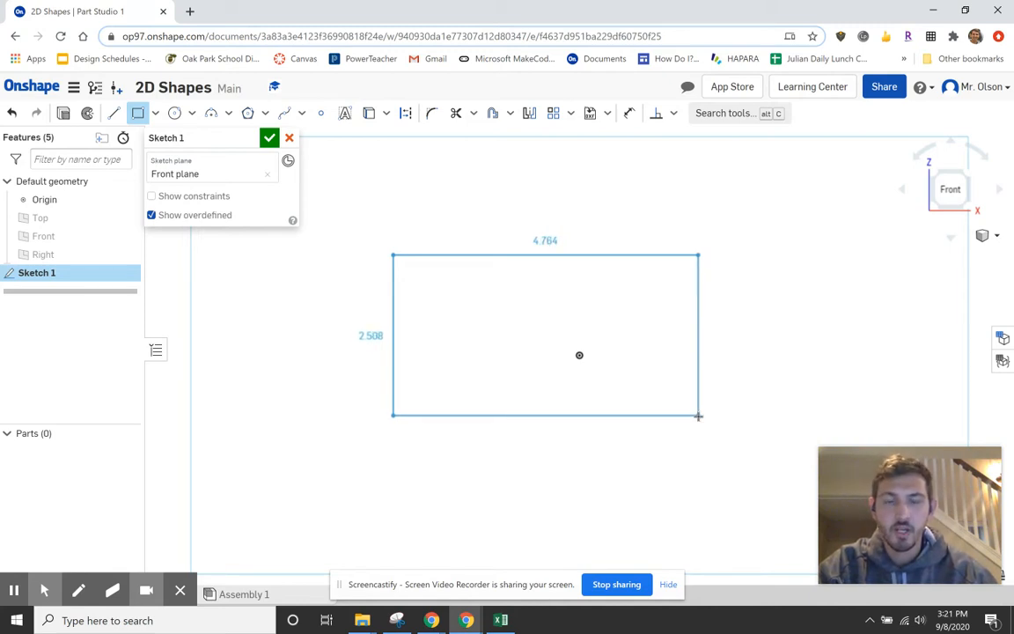
click(698, 415)
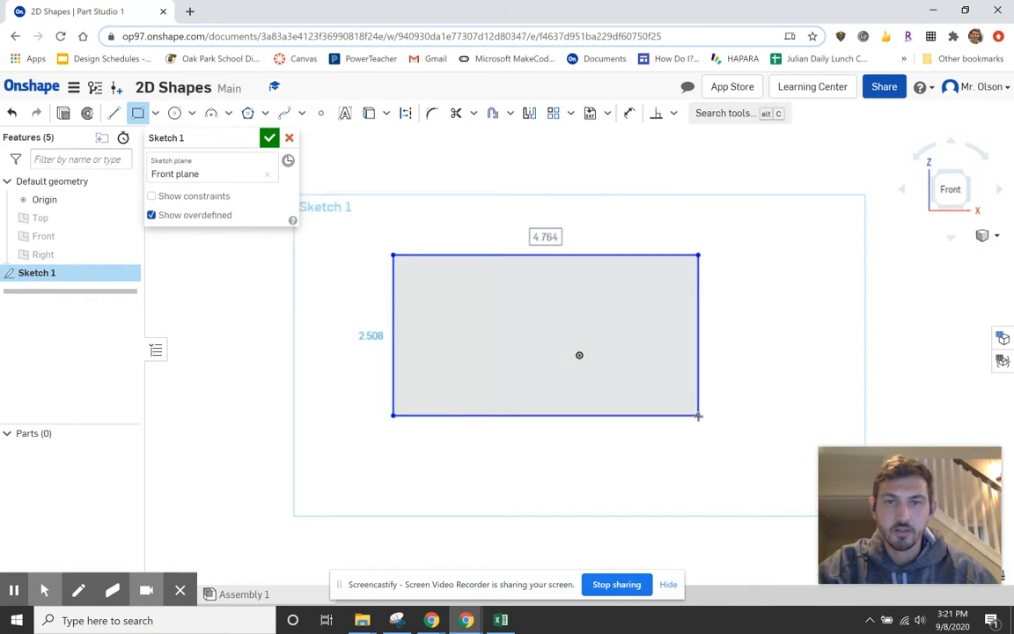
- Set the rectangle's width and height to 5 in each and finish the sketch
double_click(532, 240)
text(5)
key(Return)
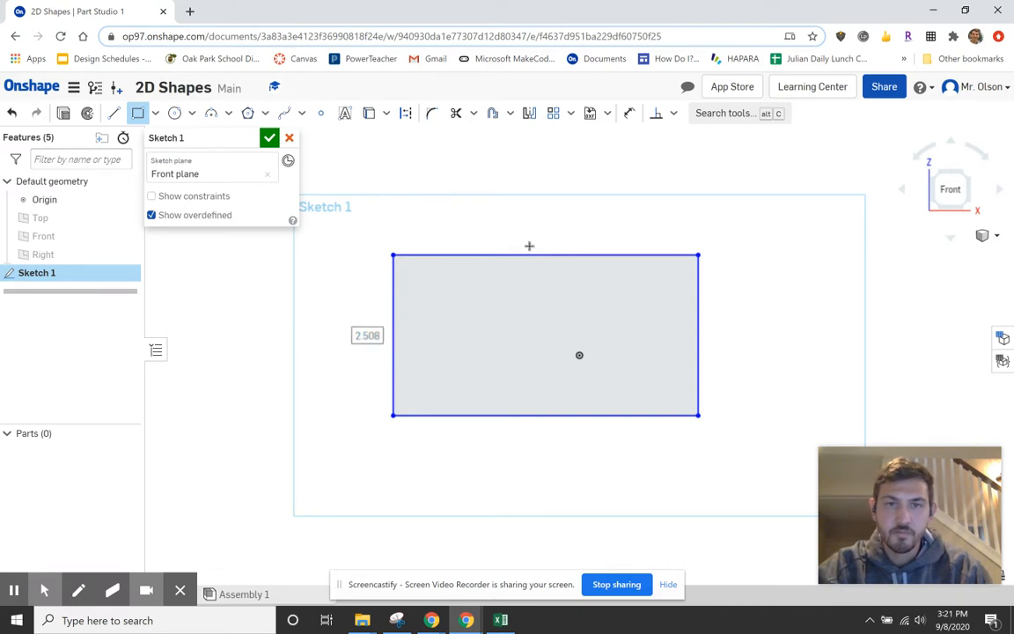
text(5)
key(Return)
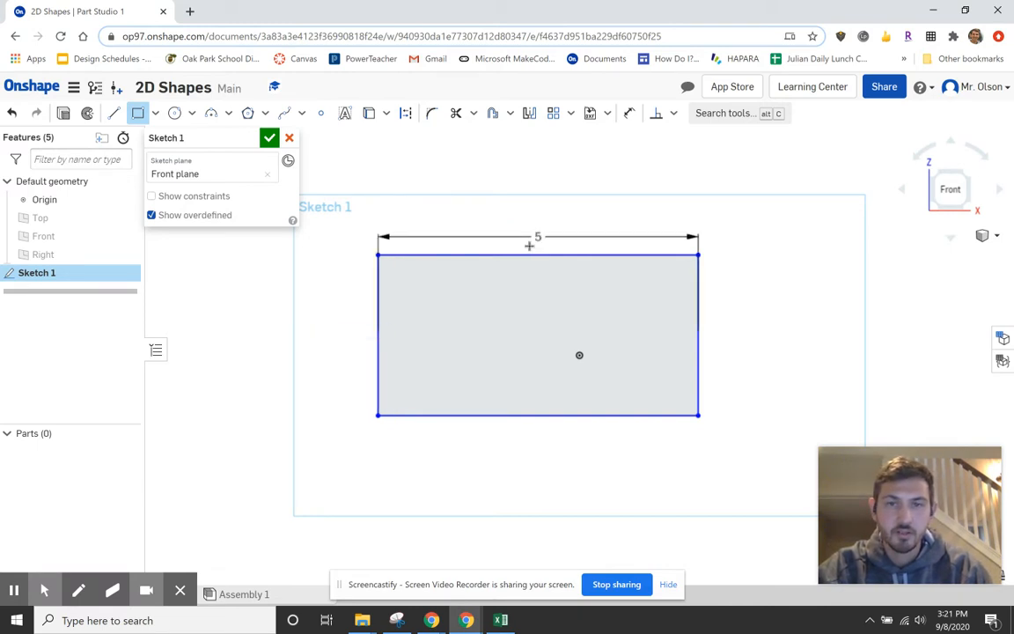
scroll(588, 187, up, 1)
scroll(620, 215, down, 3)
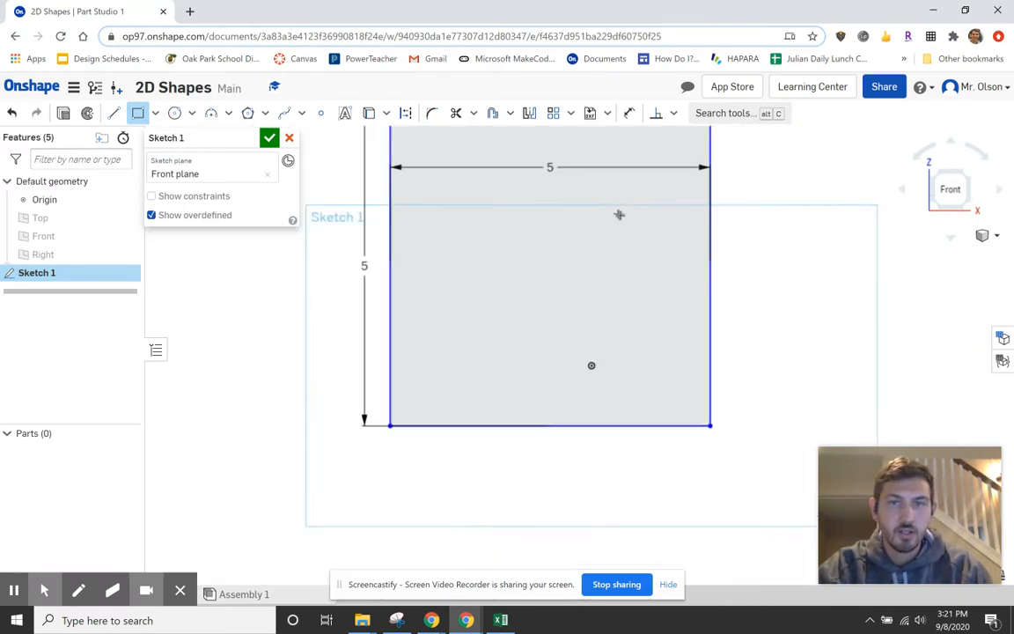
middle_drag(739, 215, 714, 281)
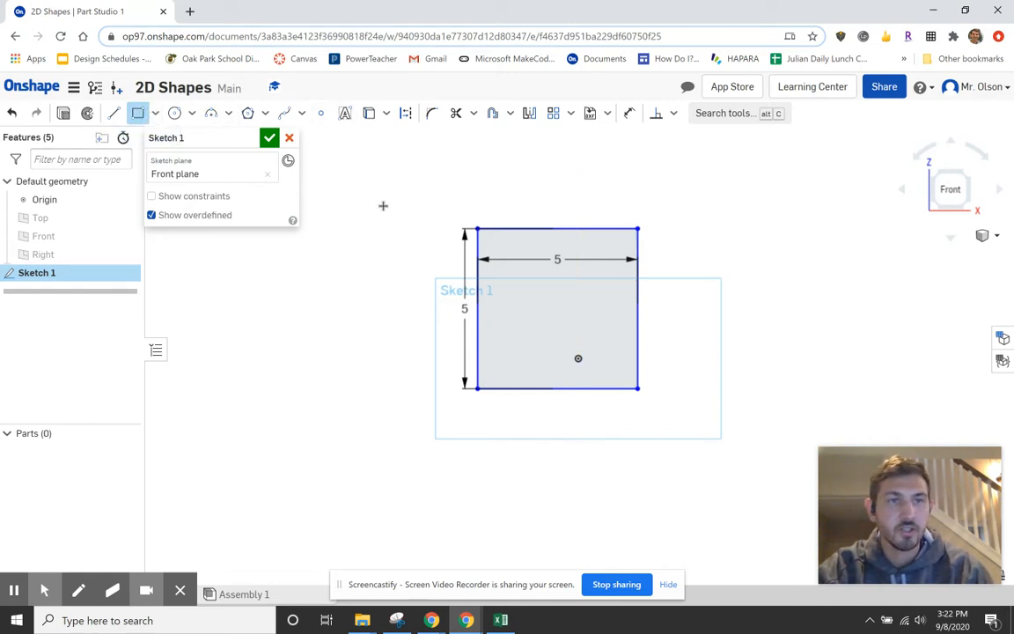
key(Escape)
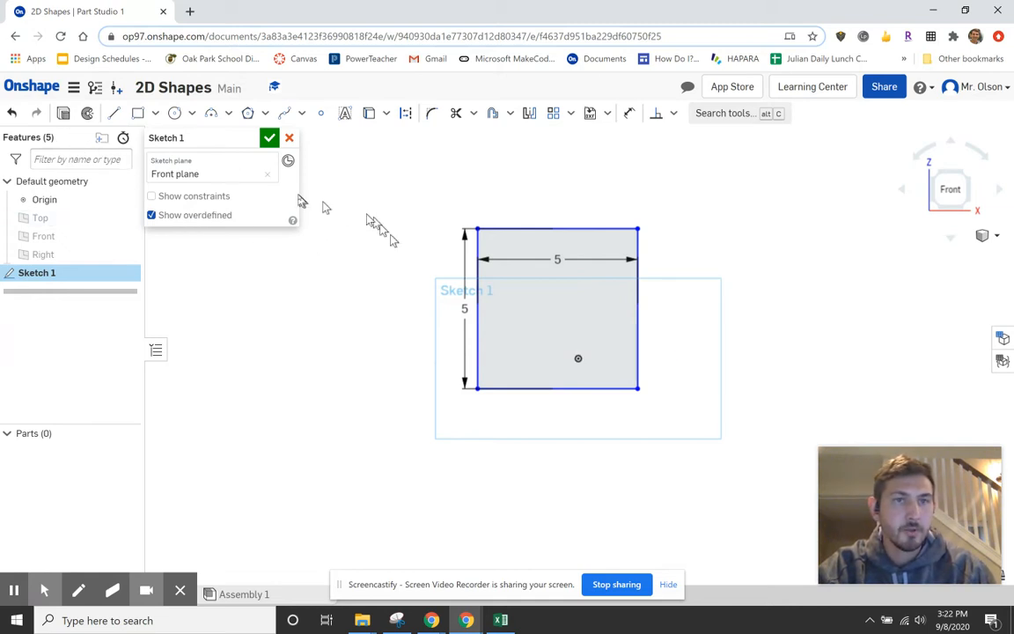
click(268, 140)
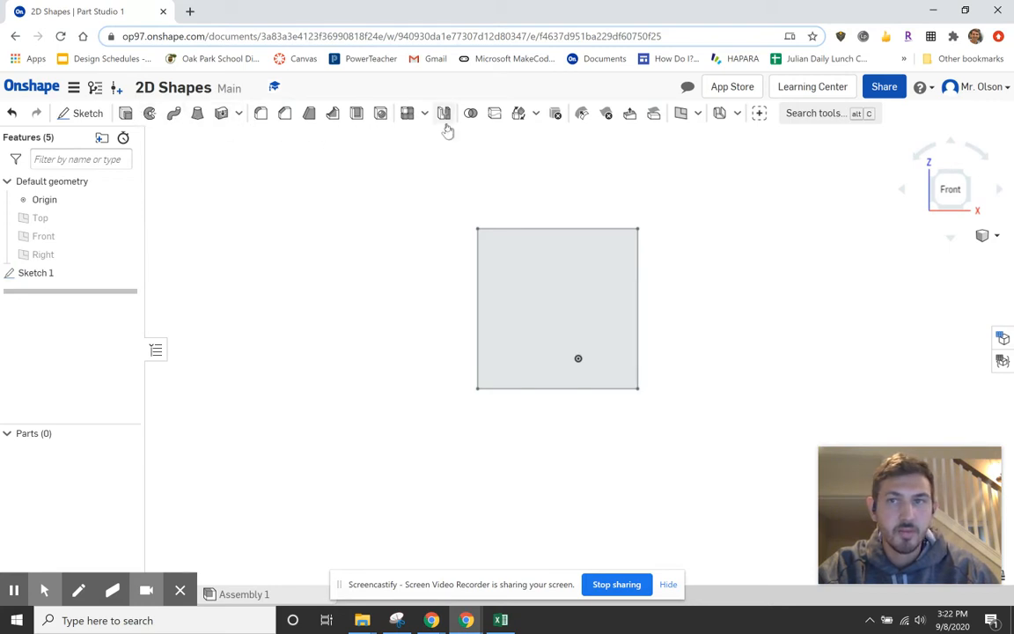
- Start an Extrude of the square sketch region as a new solid
click(128, 115)
click(128, 115)
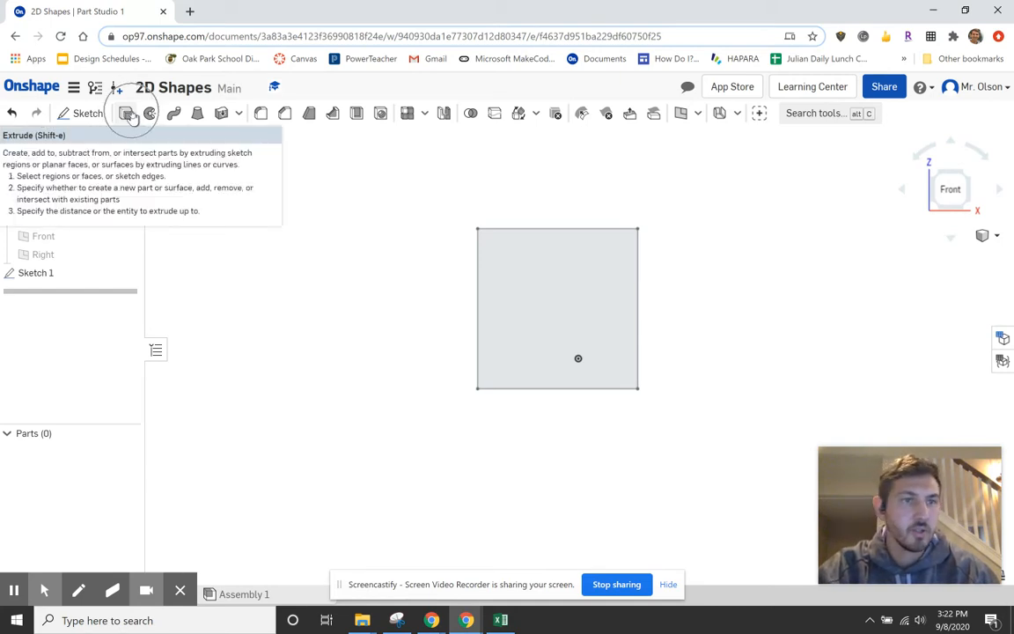
click(127, 114)
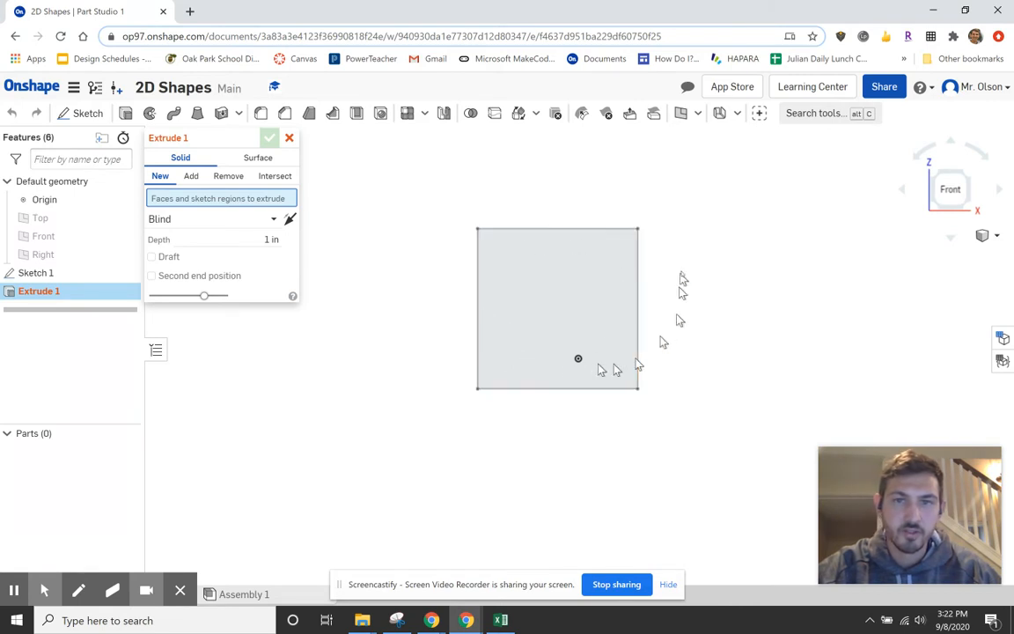
click(966, 177)
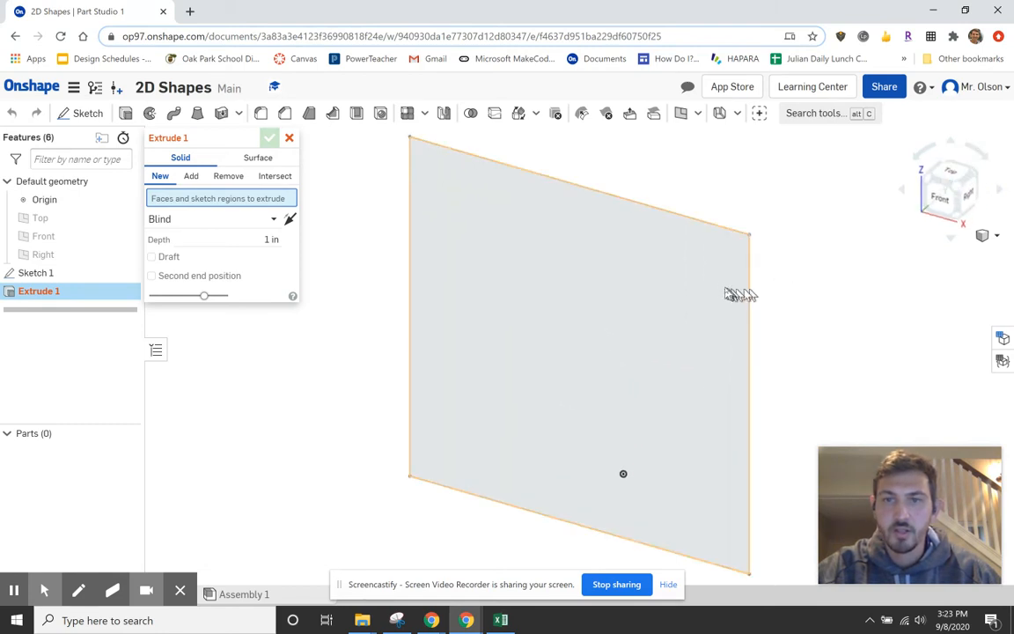
scroll(548, 343, up, 3)
scroll(546, 348, down, 5)
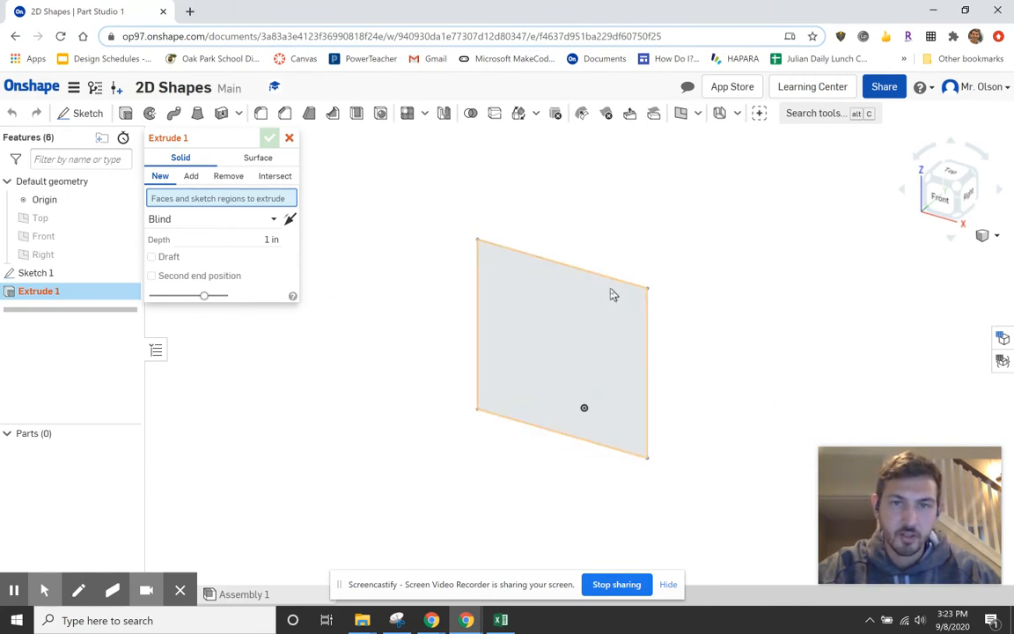
click(611, 293)
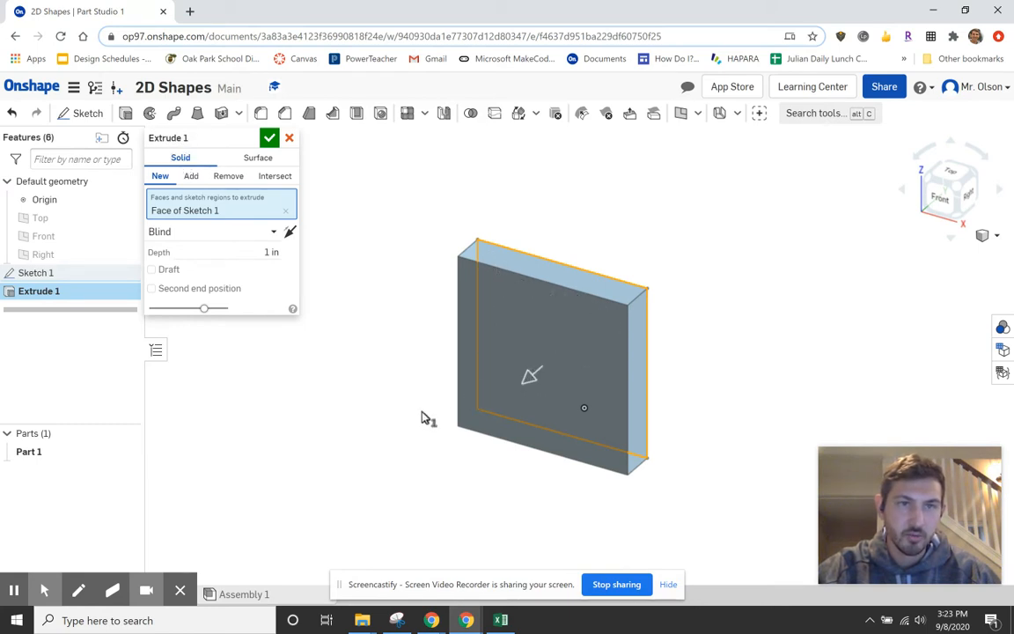
- Try the extrusion as a Surface and with the Add, Remove and Intersect options, returning it to a New solid
key(ctrl)
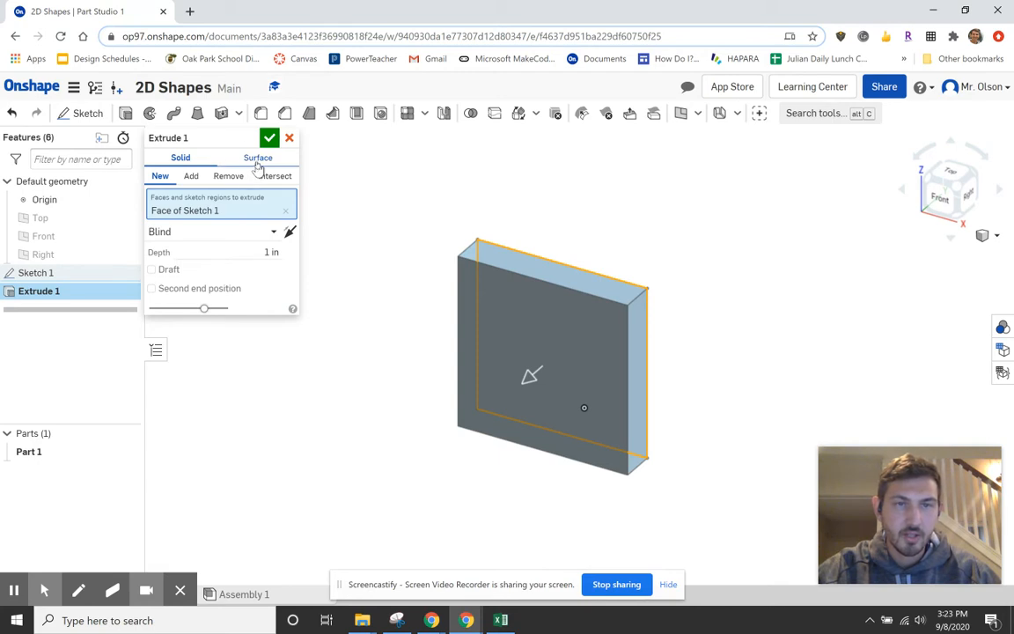
click(258, 159)
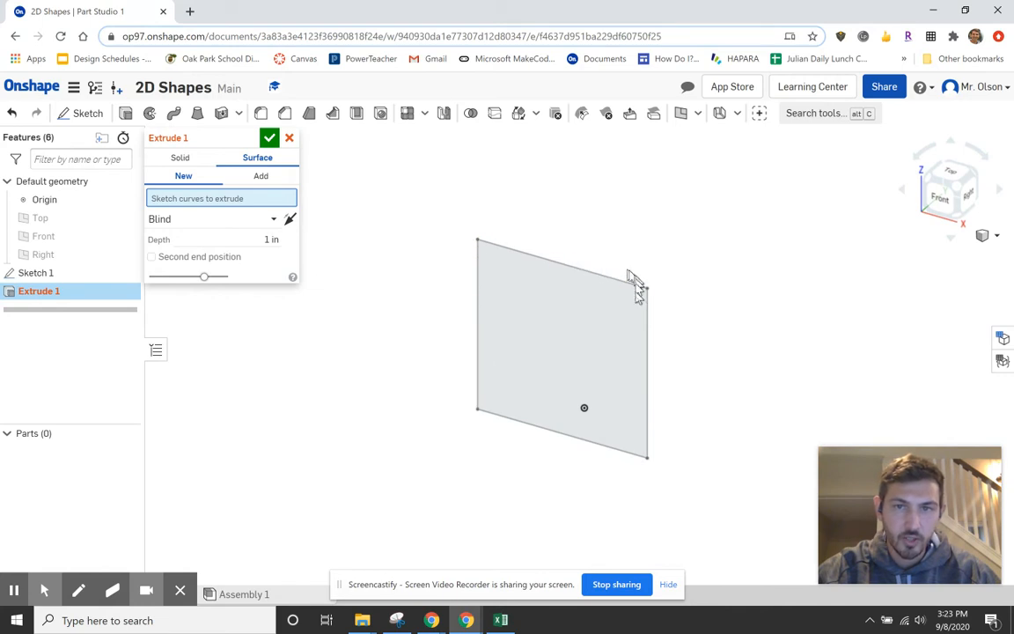
click(199, 163)
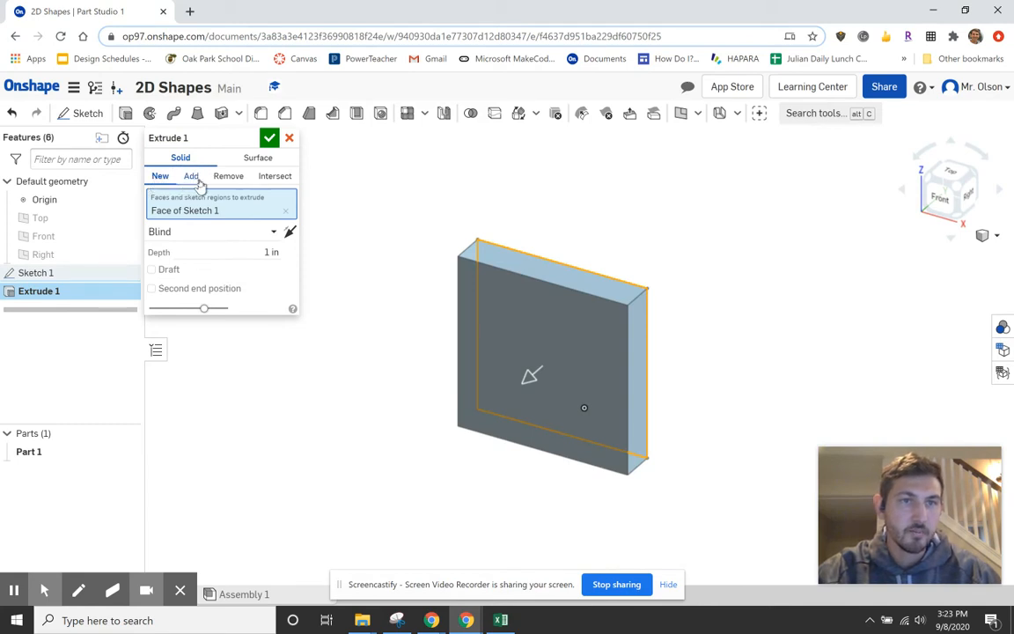
click(192, 177)
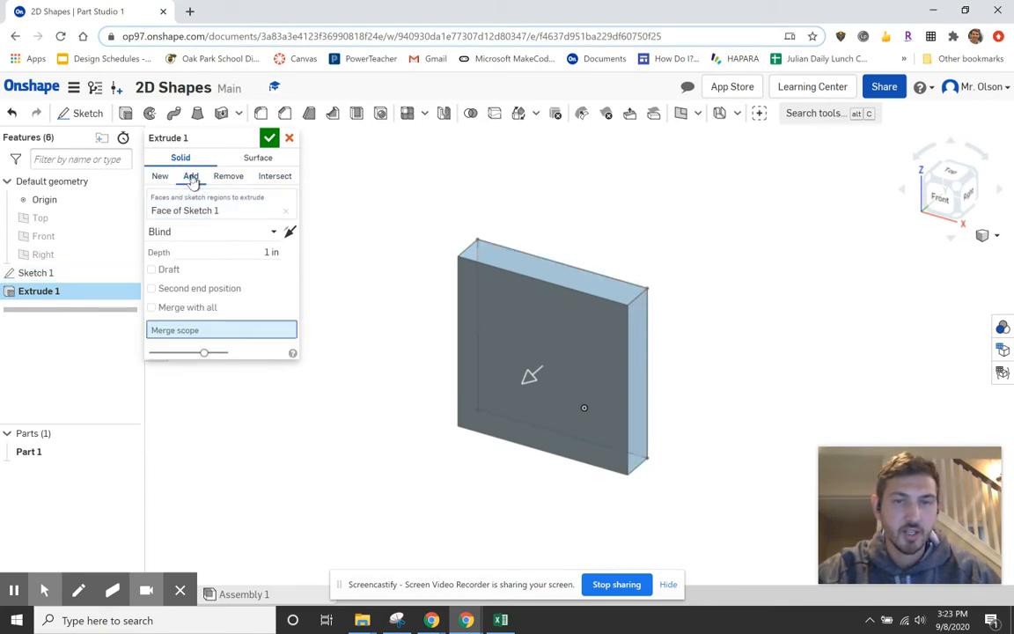
click(227, 177)
click(273, 178)
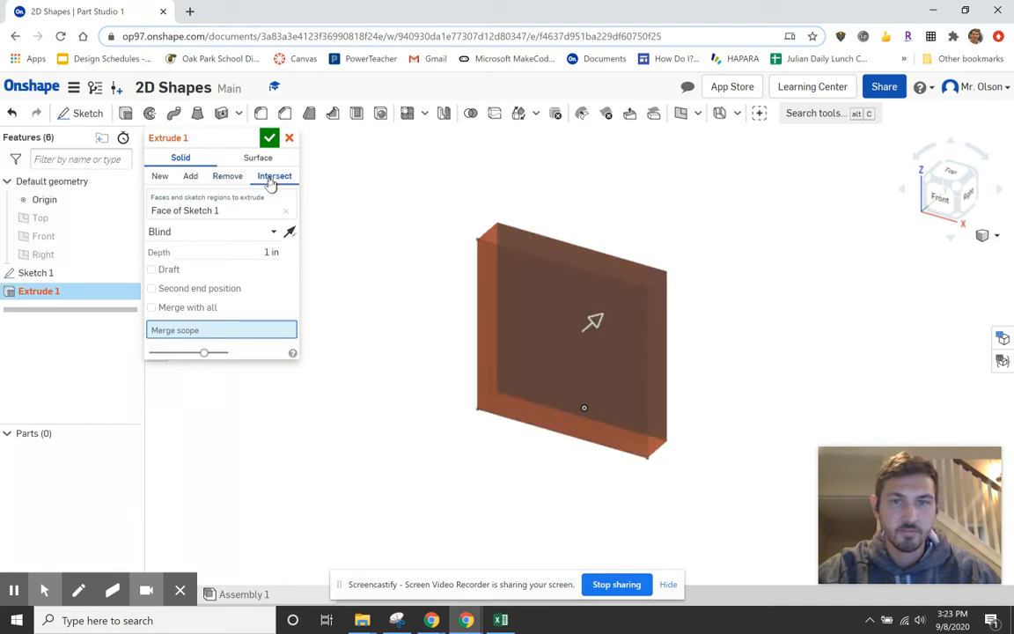
click(161, 177)
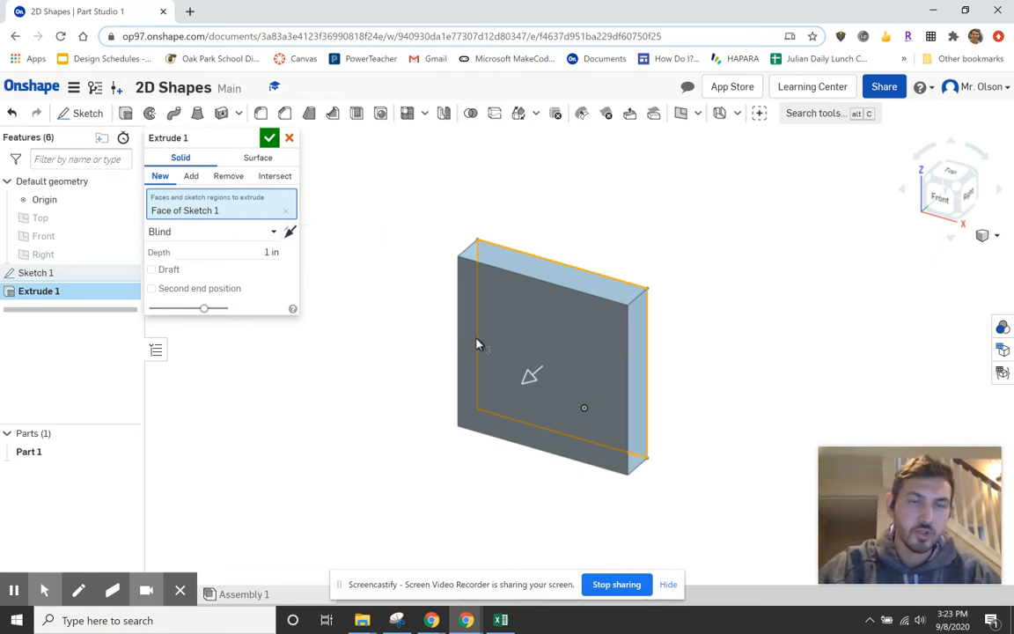
- Try the opposite direction and the Symmetric end type for the extrusion, returning to the original direction and Blind
click(289, 233)
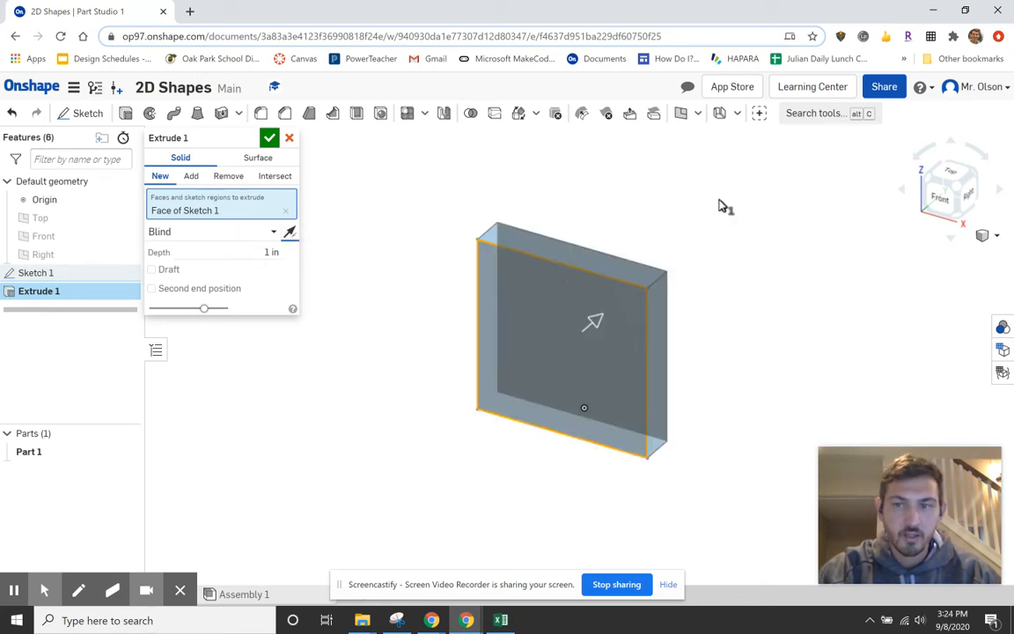
click(290, 233)
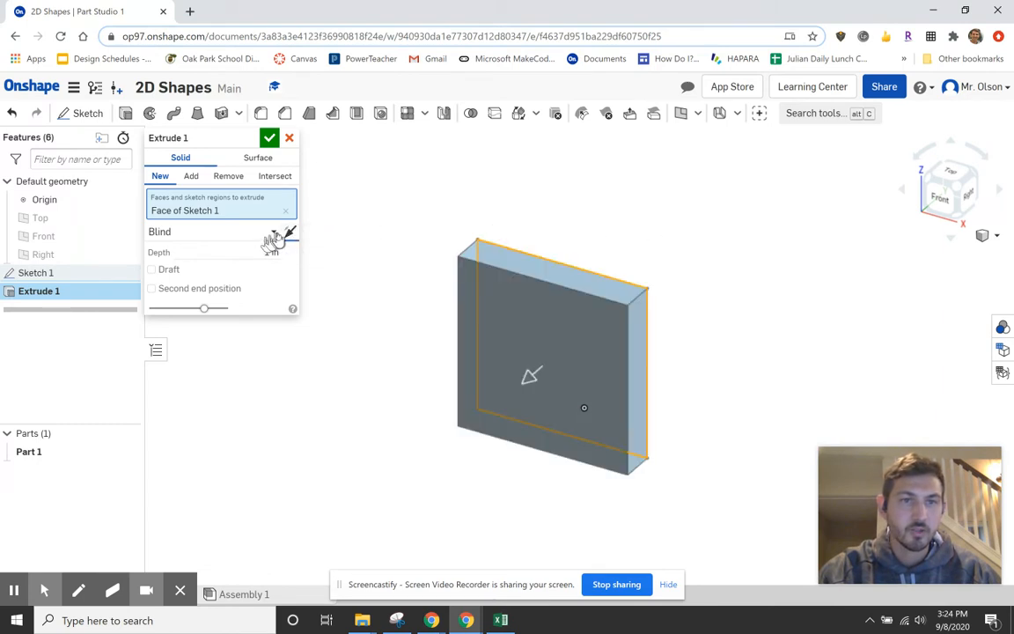
click(274, 234)
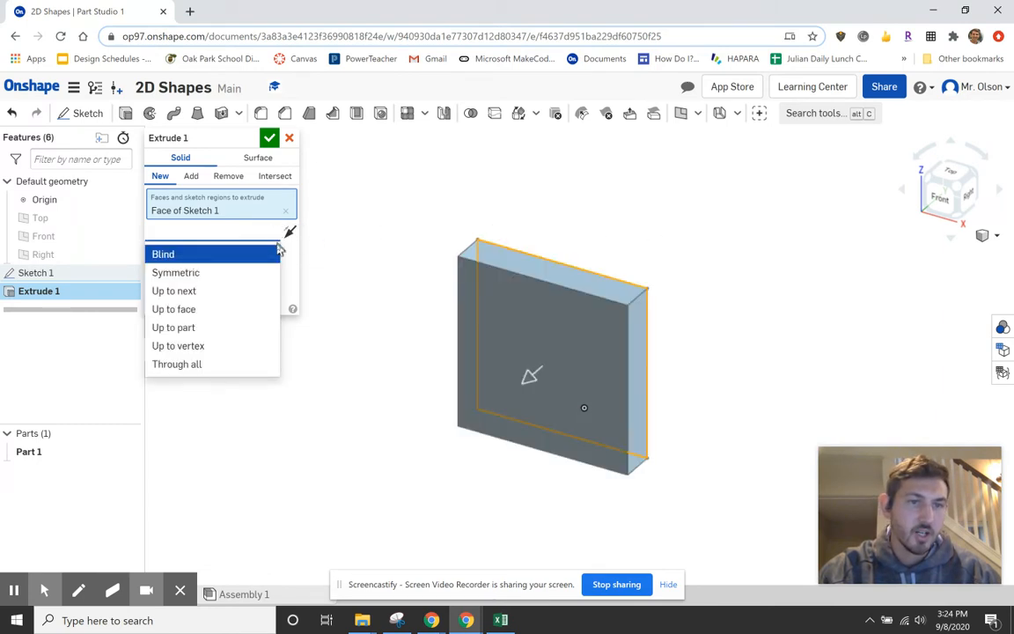
click(251, 277)
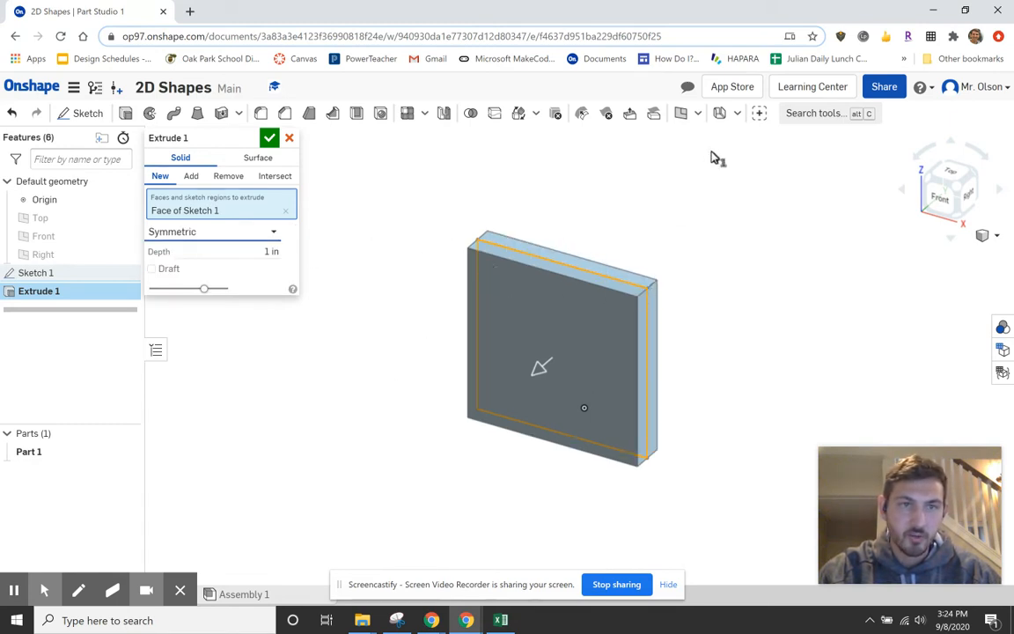
click(277, 229)
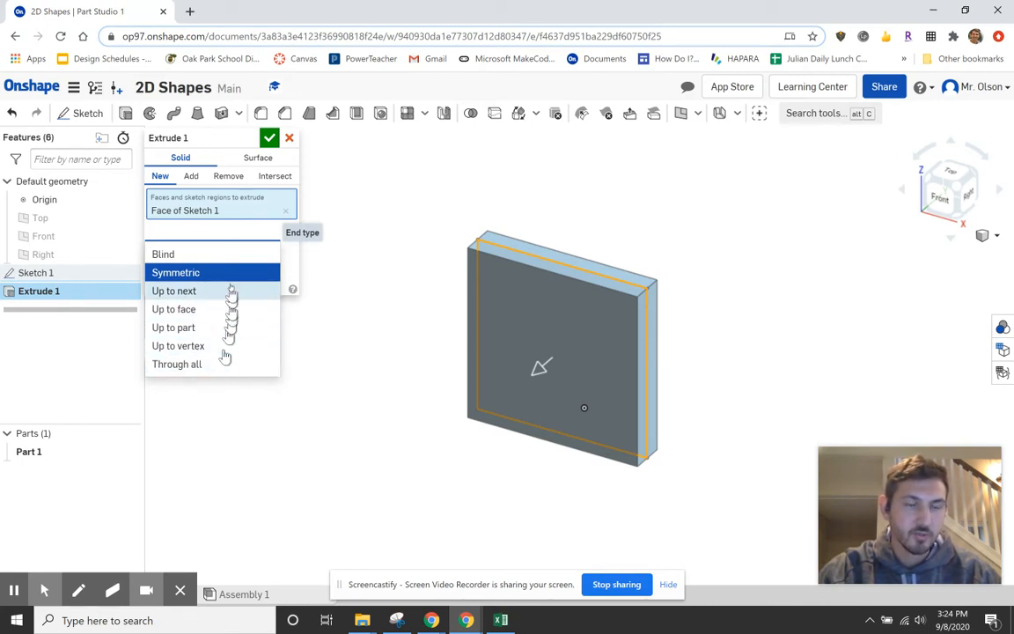
click(227, 257)
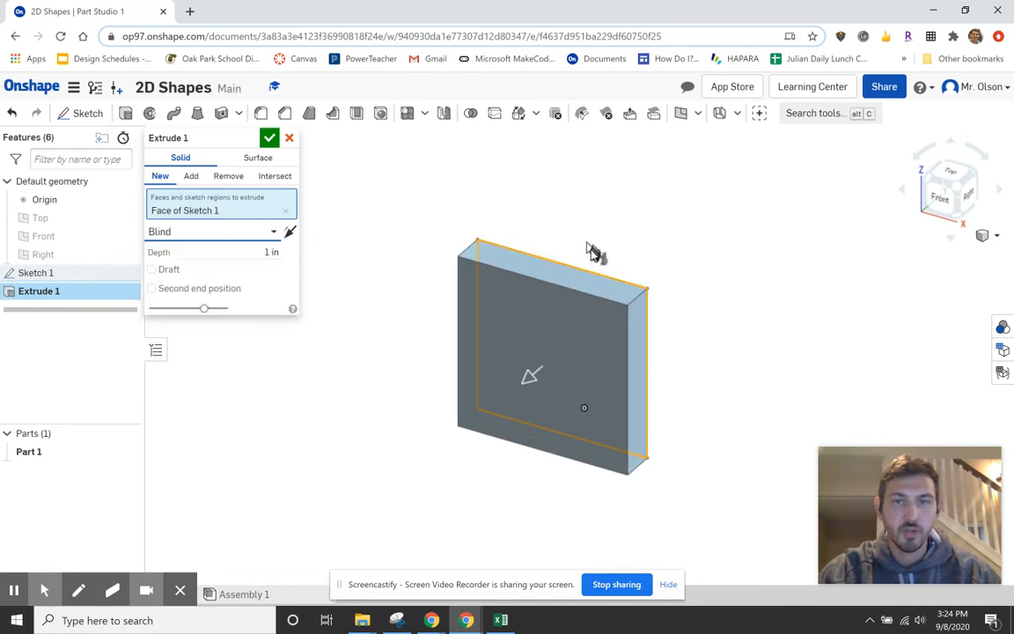
- Set the extrusion depth to 5 in and accept the extrusion
click(261, 253)
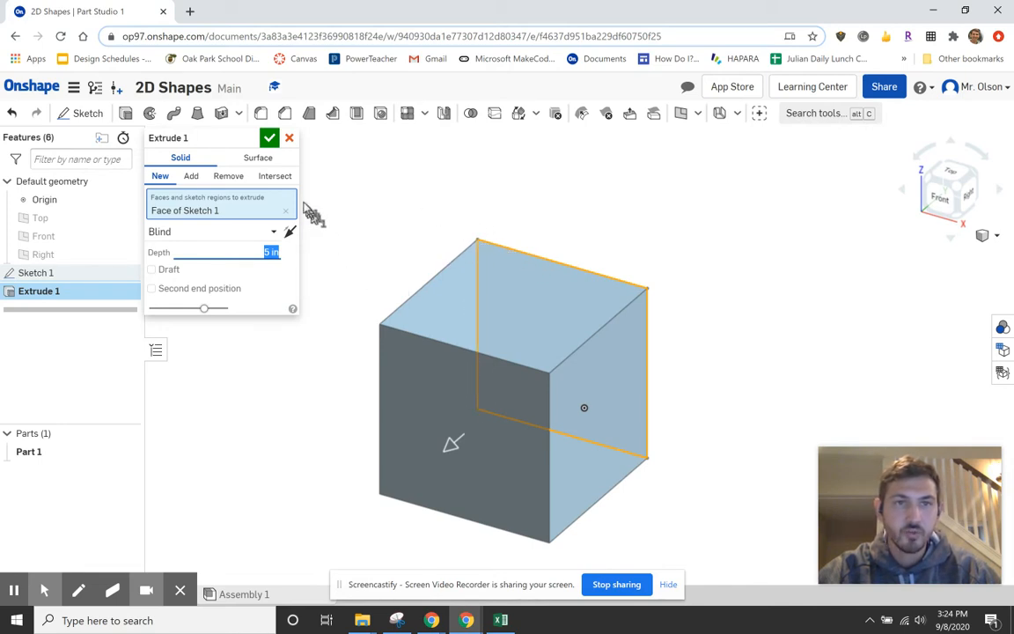
click(271, 139)
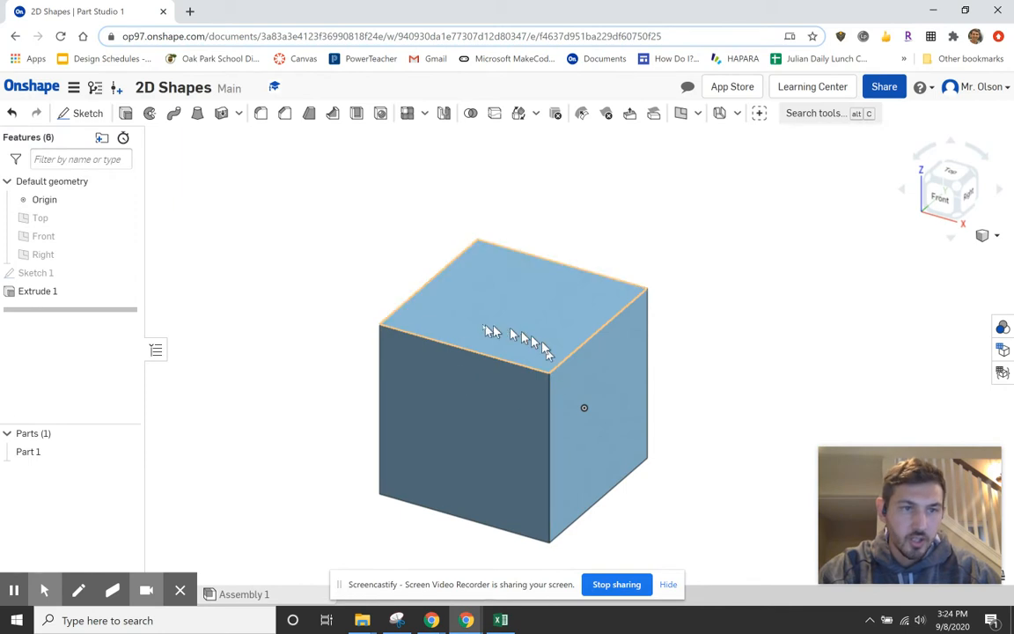
- Edit the cube's extrusion, setting its depth to 3 in, and accept it
click(37, 291)
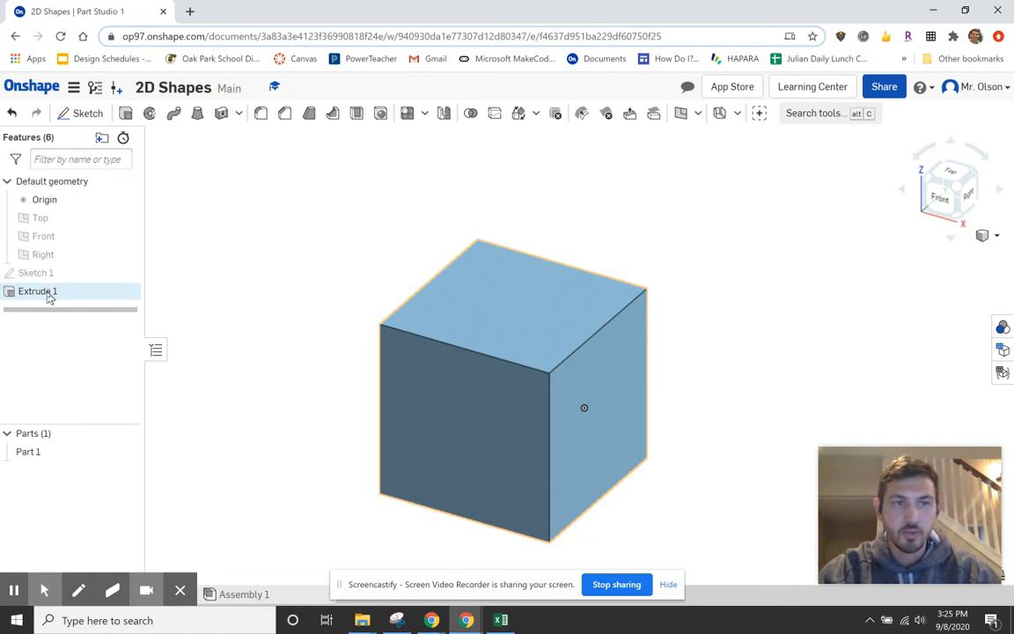
double_click(50, 294)
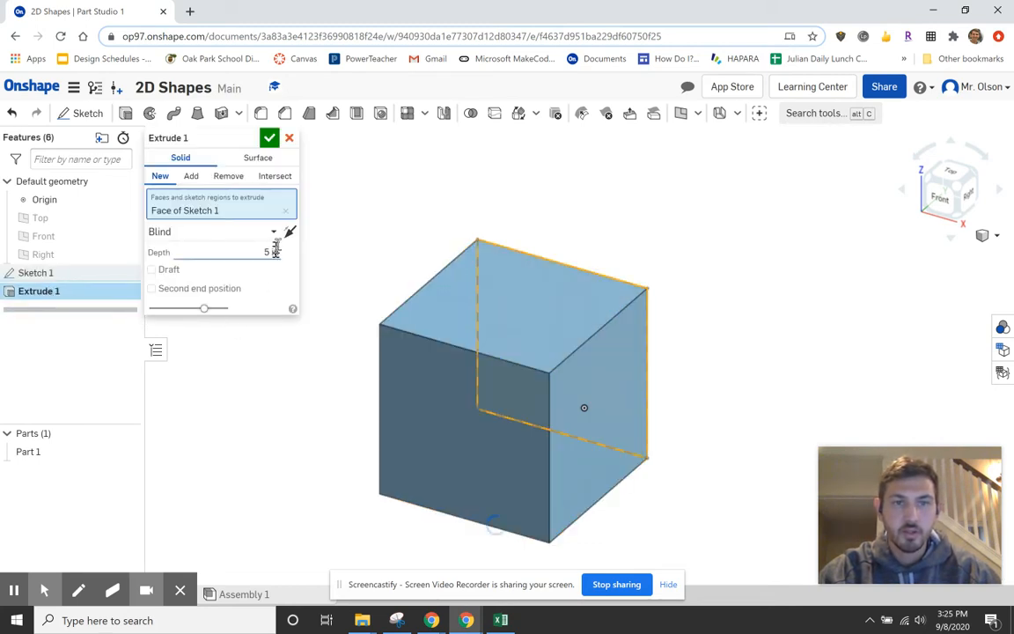
click(266, 250)
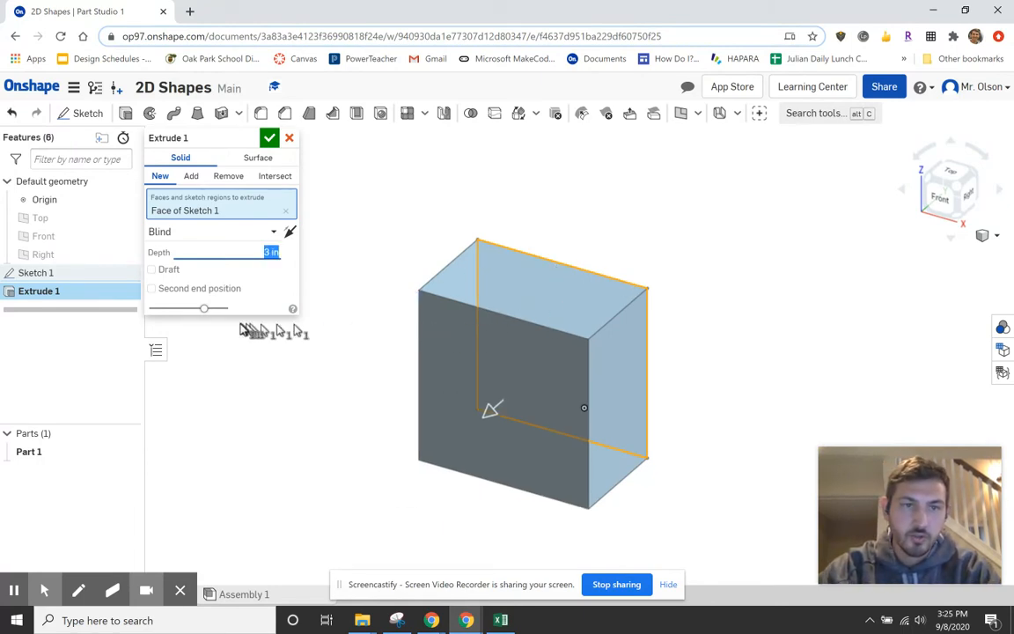
click(271, 139)
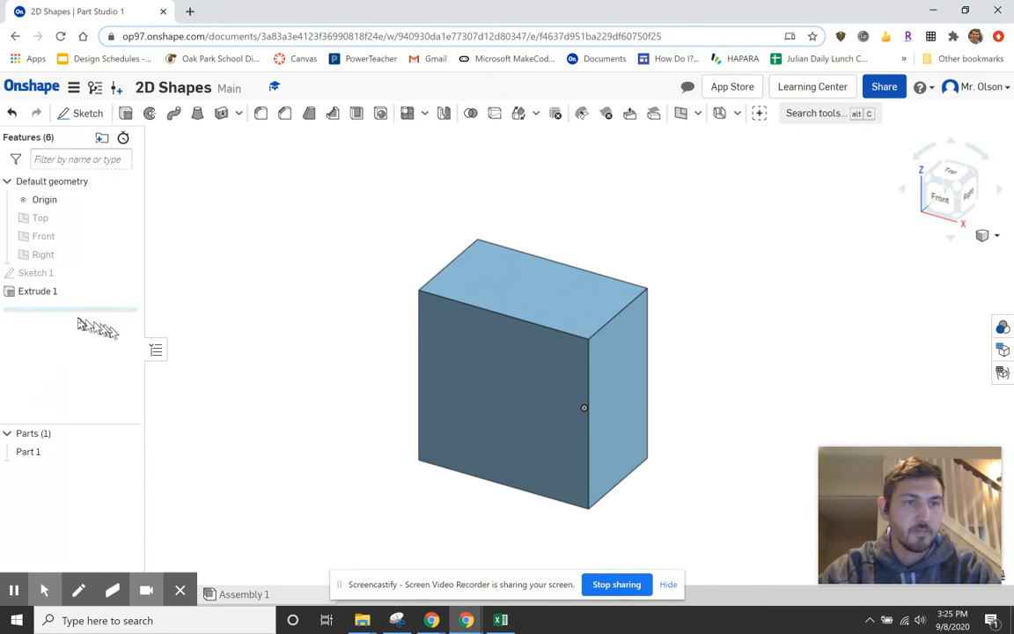
- Edit the square's sketch, setting both its height and width to 3 in, and accept it
click(53, 276)
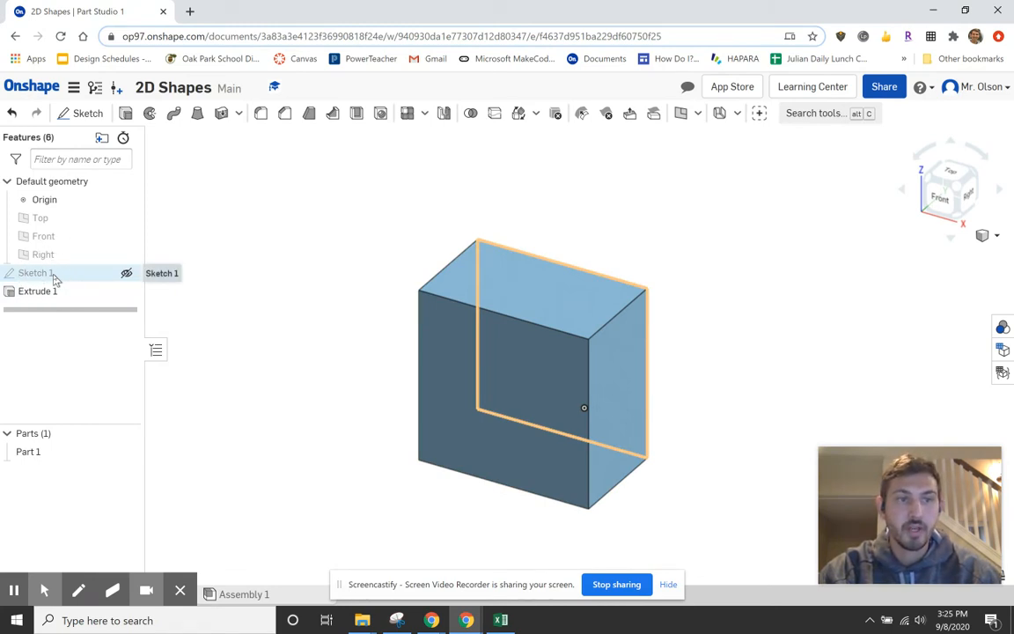
double_click(54, 275)
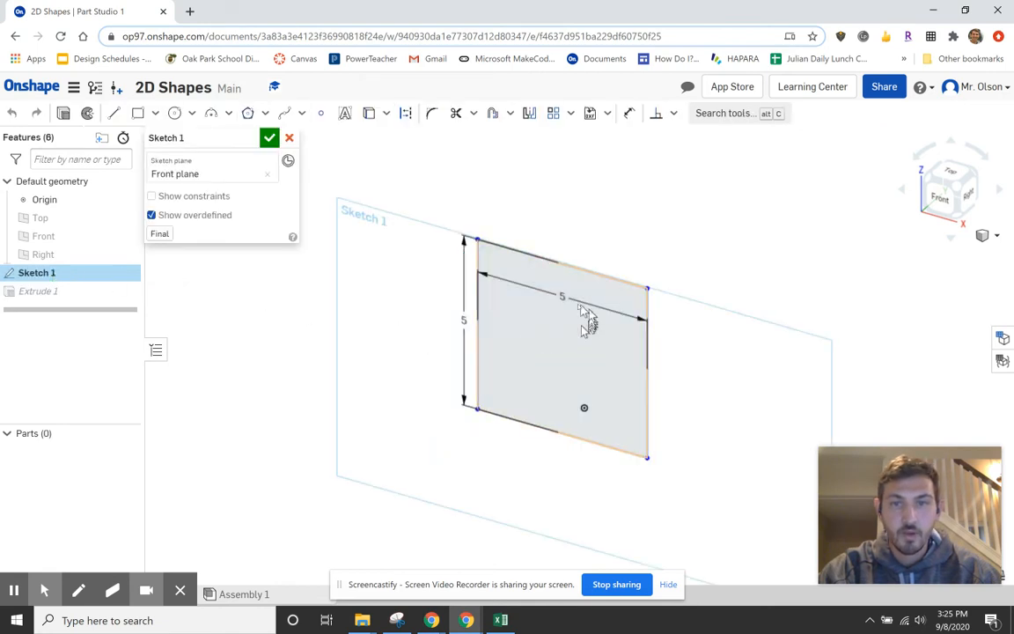
double_click(565, 298)
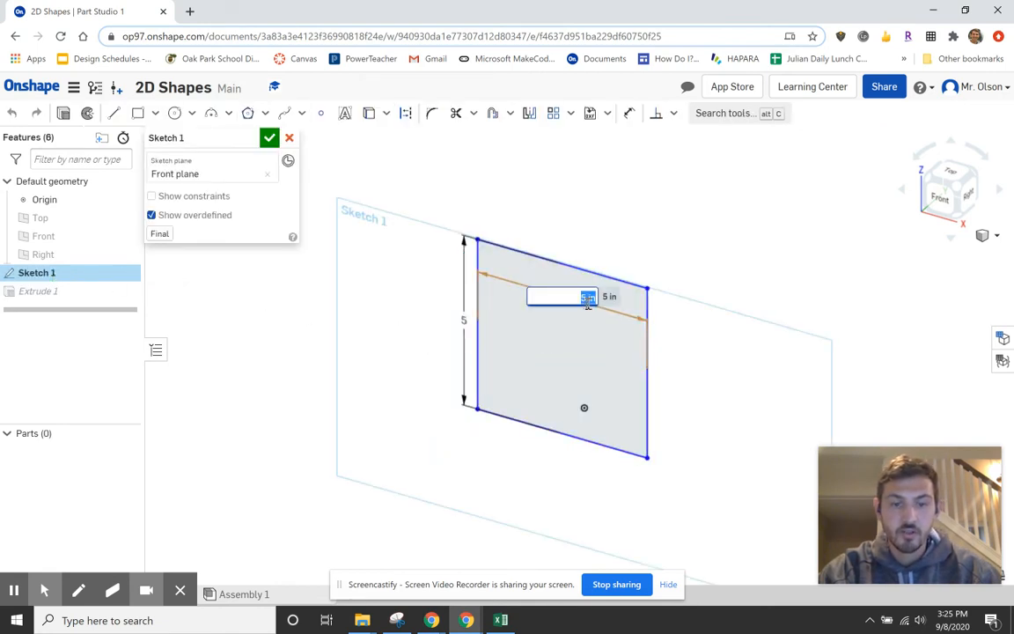
double_click(464, 320)
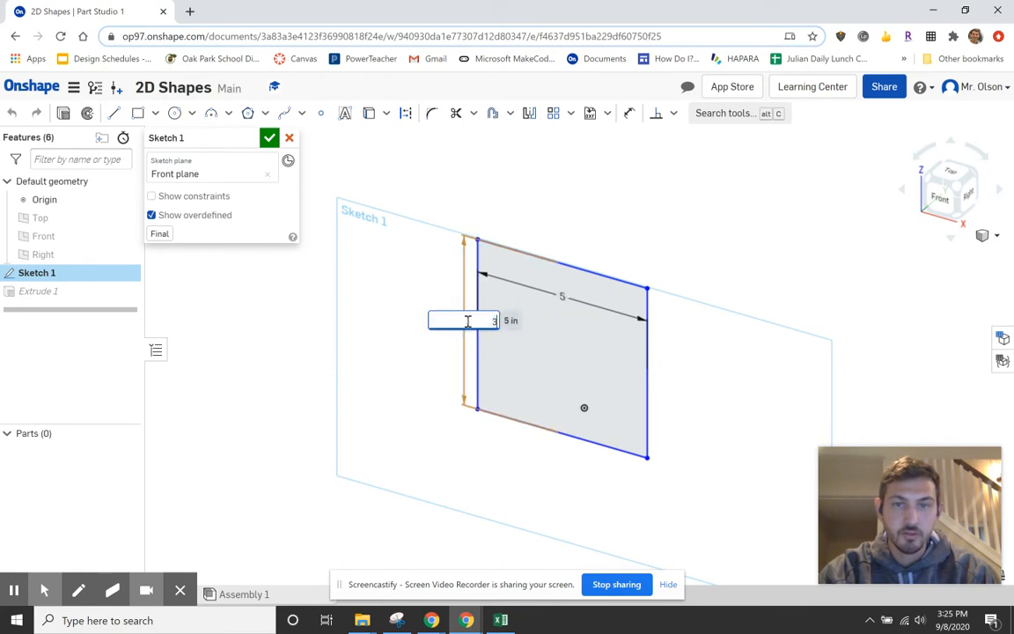
text(3)
key(Return)
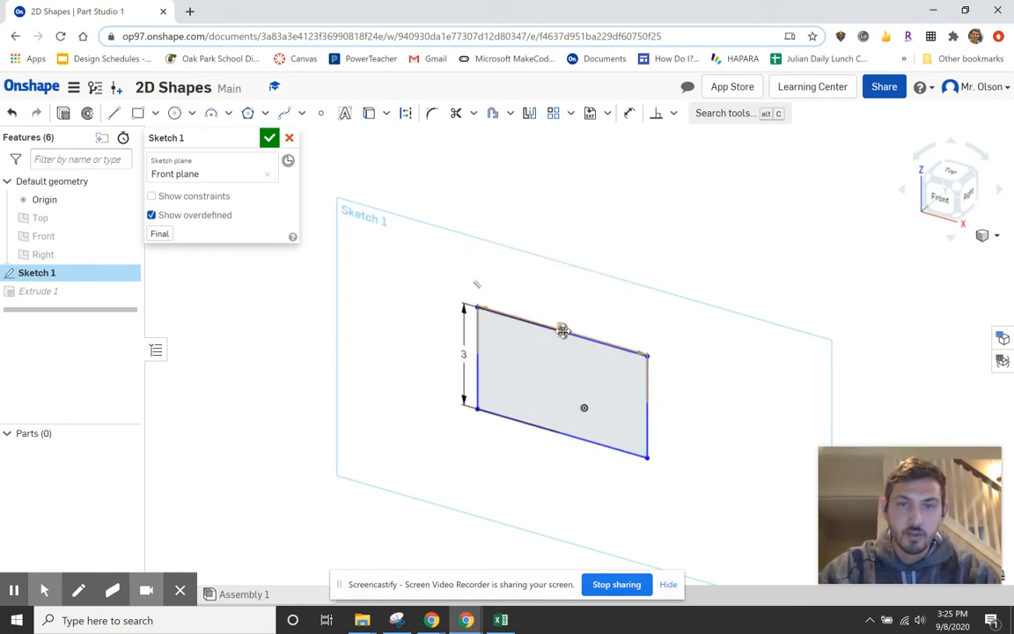
double_click(563, 330)
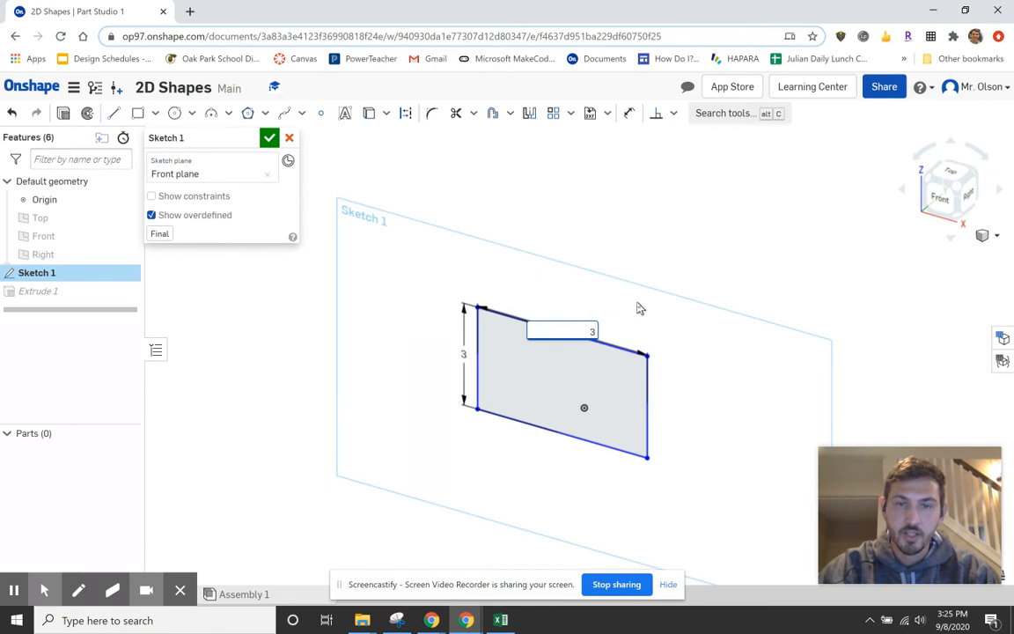
text(3)
key(Return)
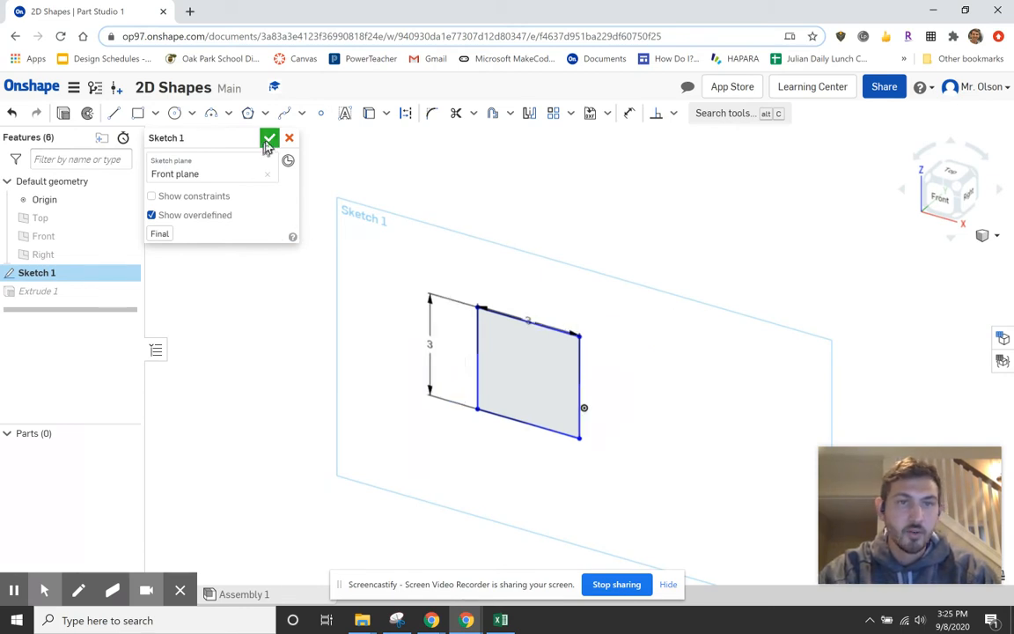
click(269, 140)
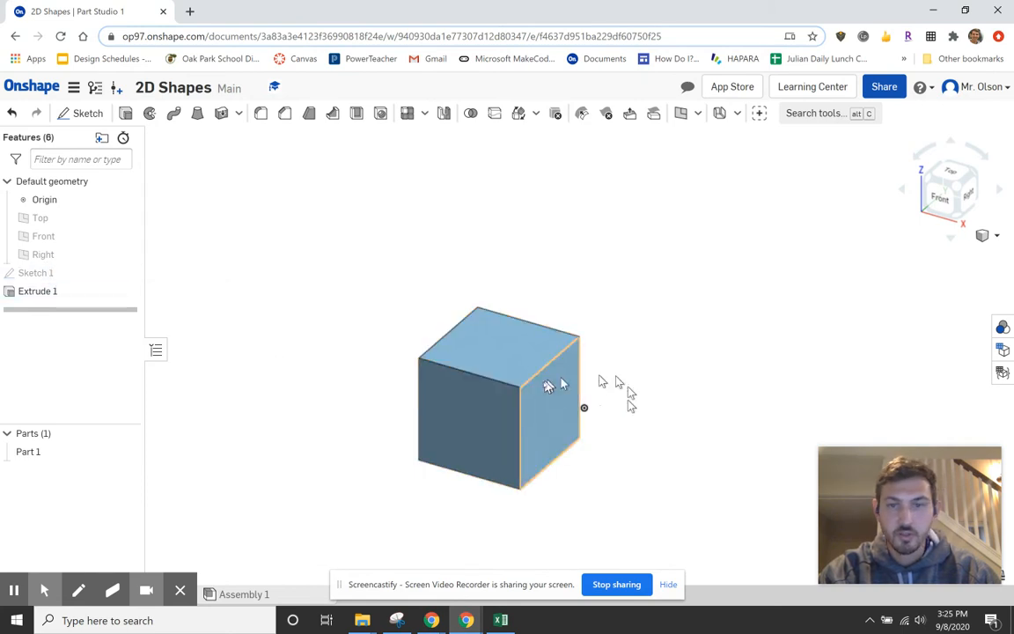
- Reopen the square's sketch and draw a circle about 1.78 in in diameter, centred on the midpoint of the square's right edge
scroll(471, 433, up, 3)
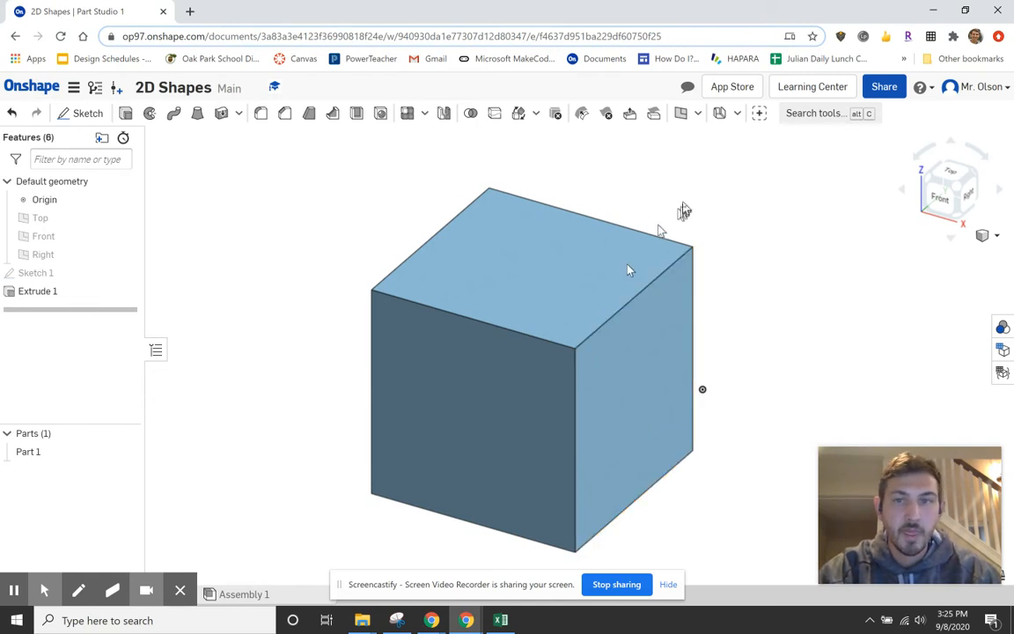
mouse_move(690, 201)
middle_down()
mouse_move(696, 234)
mouse_move(694, 203)
middle_up()
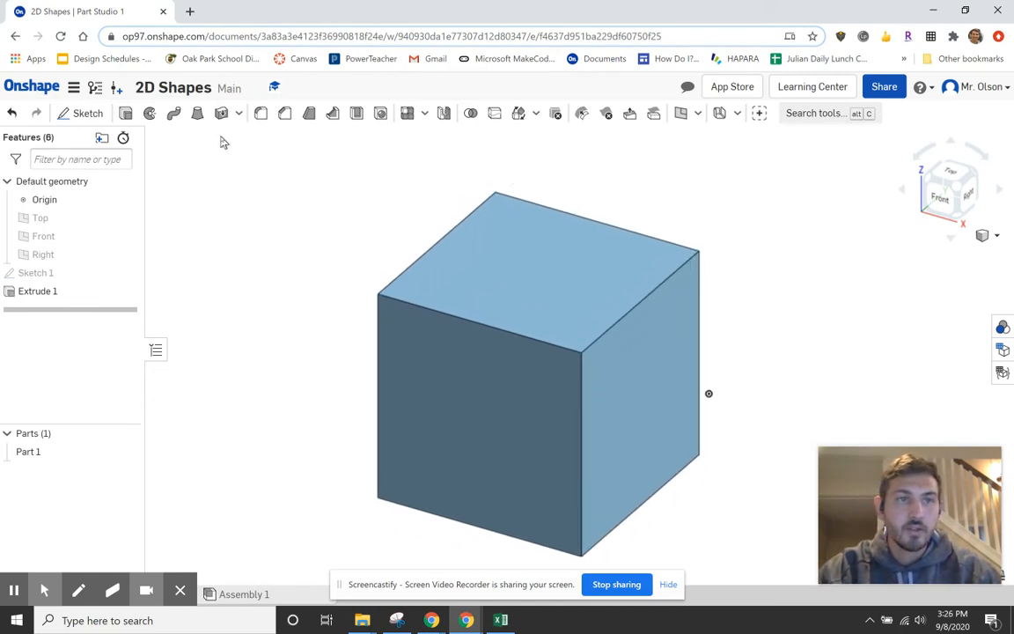
double_click(37, 272)
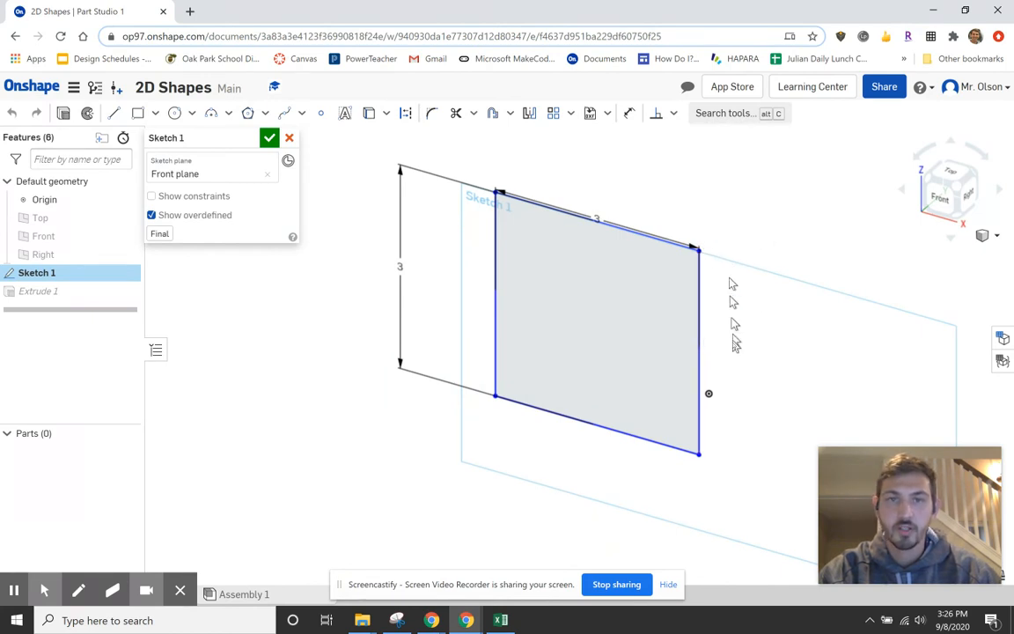
middle_drag(749, 388, 639, 389)
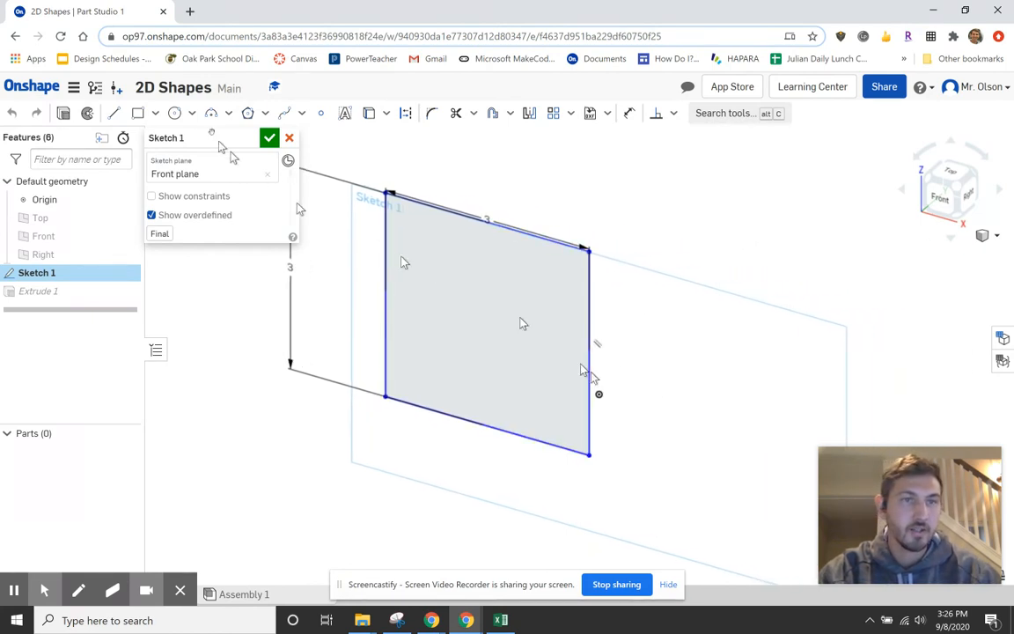
click(175, 113)
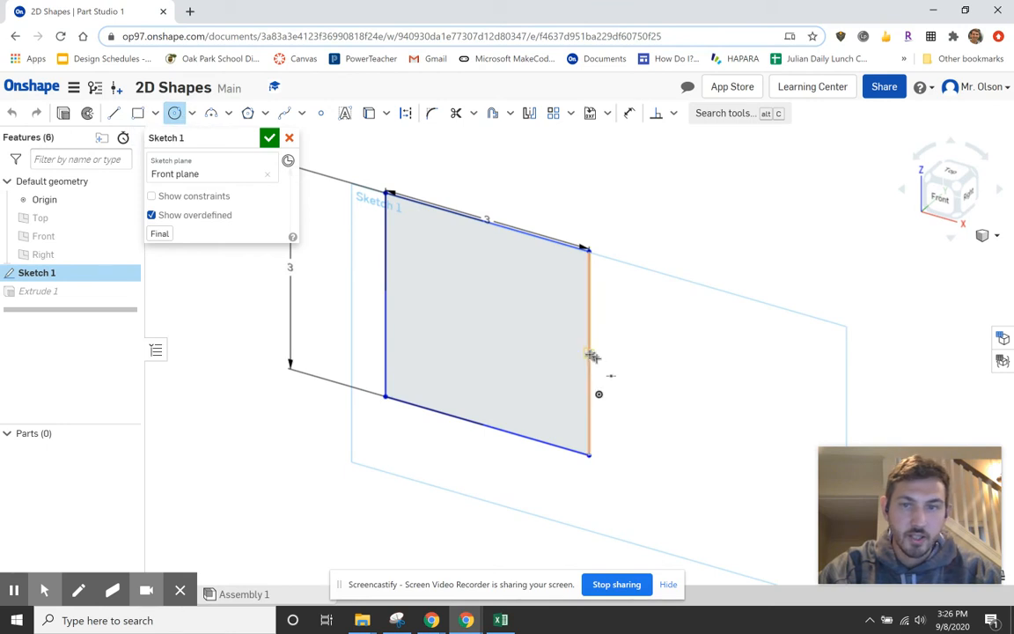
click(590, 353)
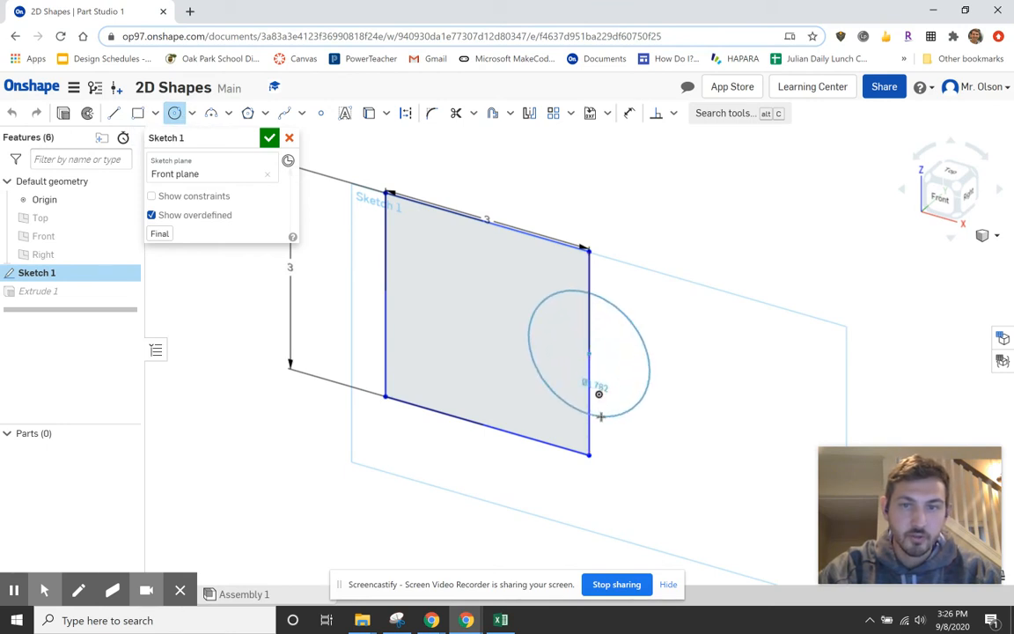
click(600, 417)
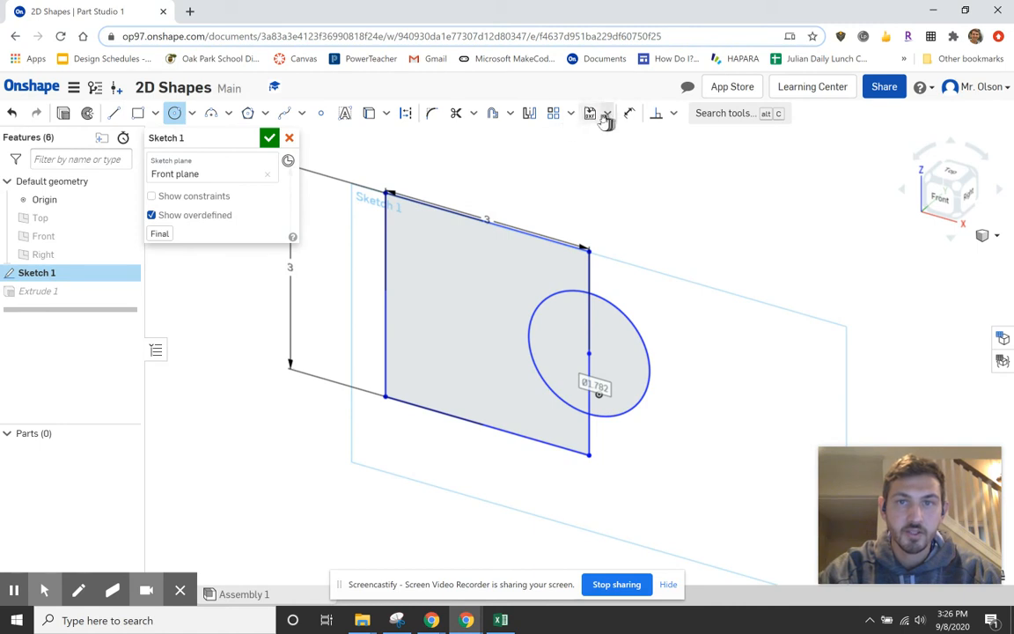
- Trim the square's edge inside the circle and the circle's inner arc to leave a rounded bulge, and accept the sketch
click(457, 113)
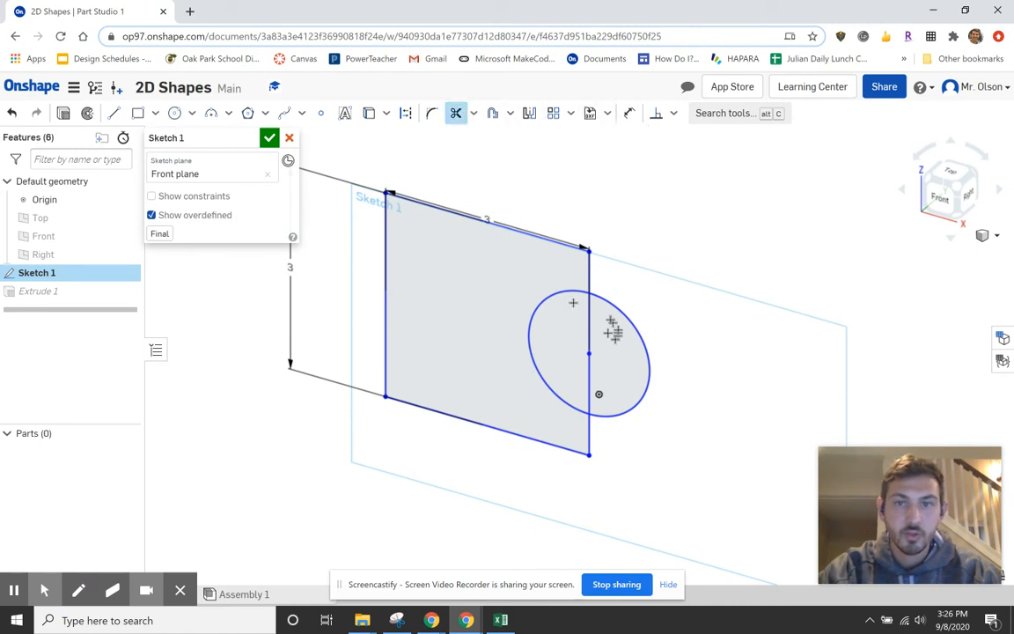
click(587, 317)
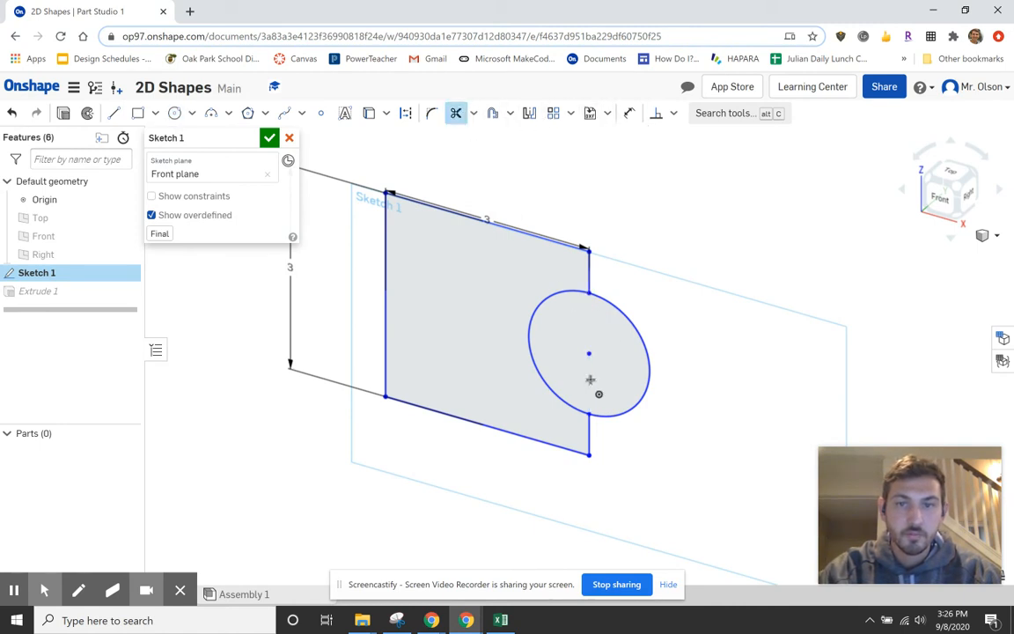
click(529, 336)
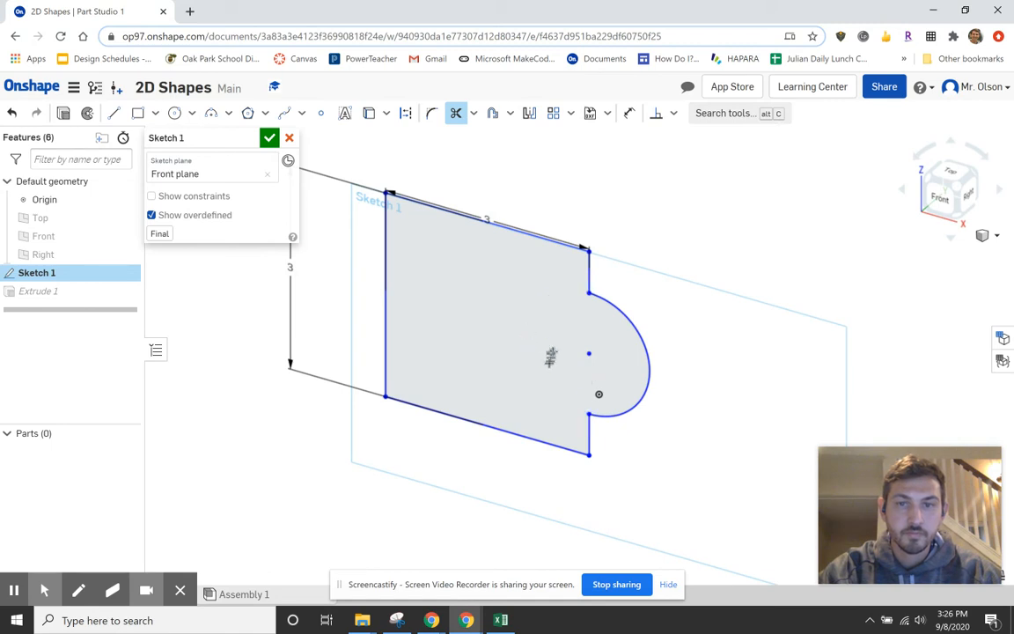
click(268, 141)
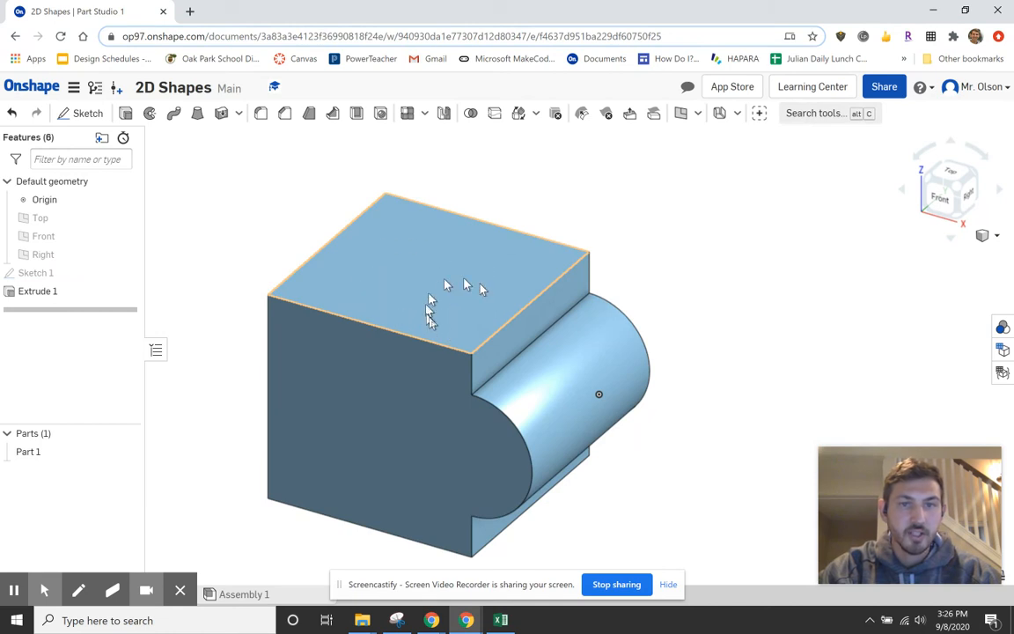
- Start a sketch on the solid's top face with a circle about 1.22 in in diameter and an overlapping rectangle about 0.64 in wide
click(87, 114)
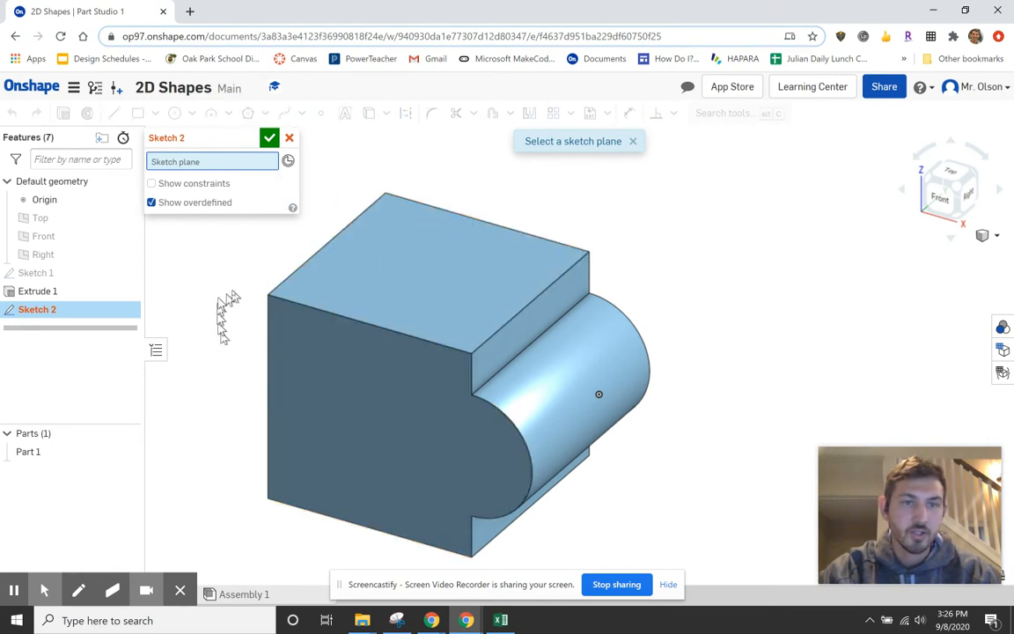
click(345, 248)
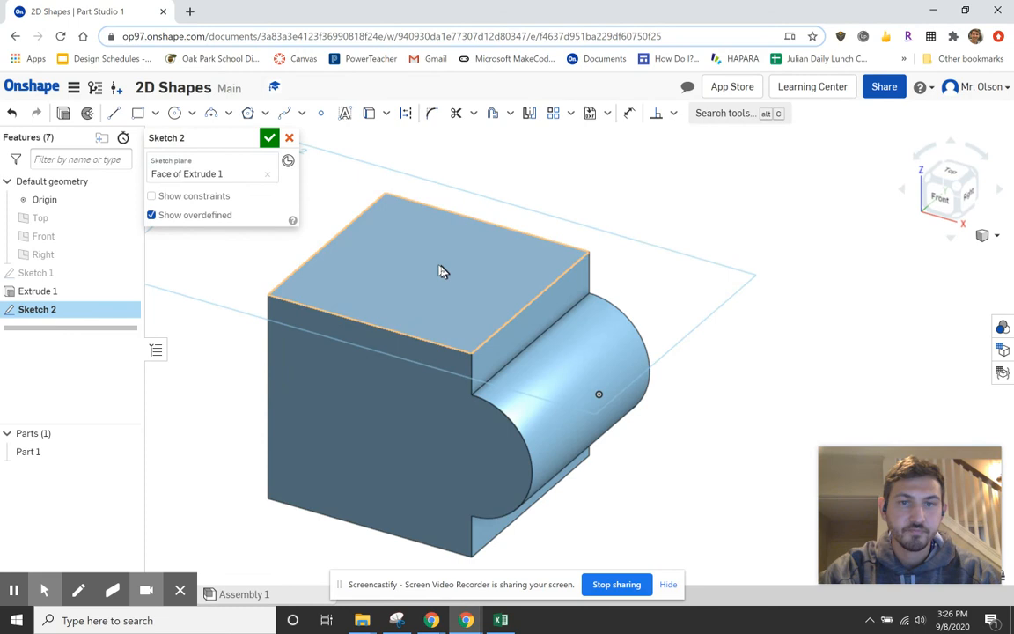
middle_drag(449, 280, 539, 347)
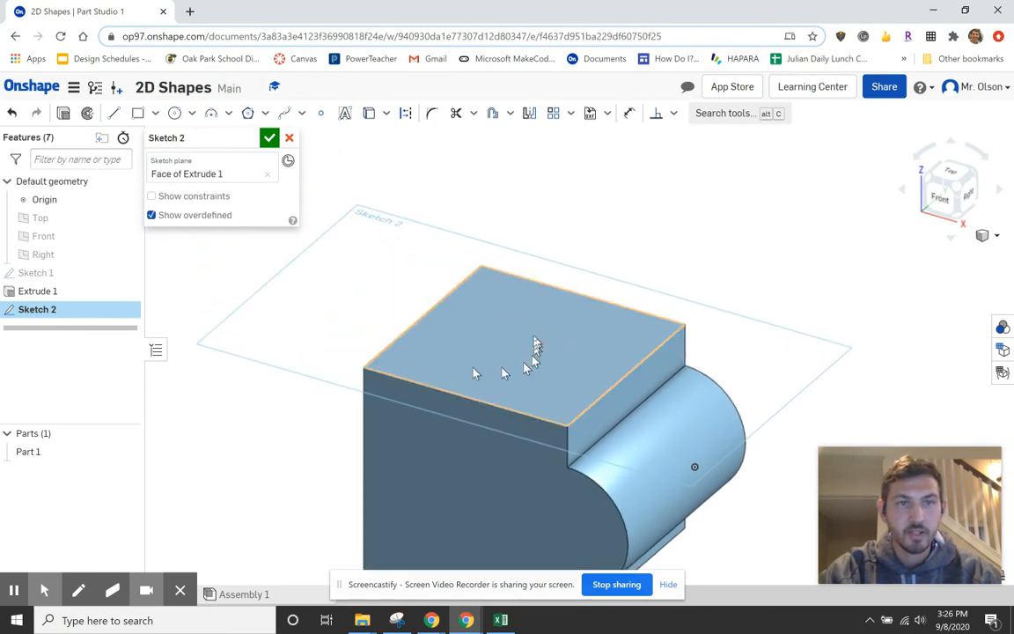
click(174, 113)
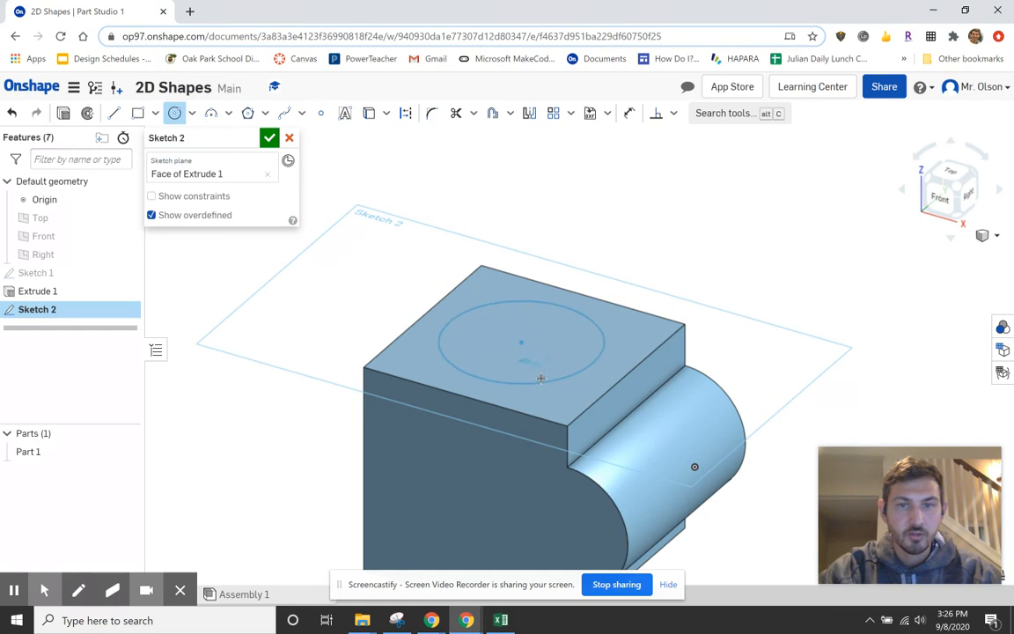
click(538, 365)
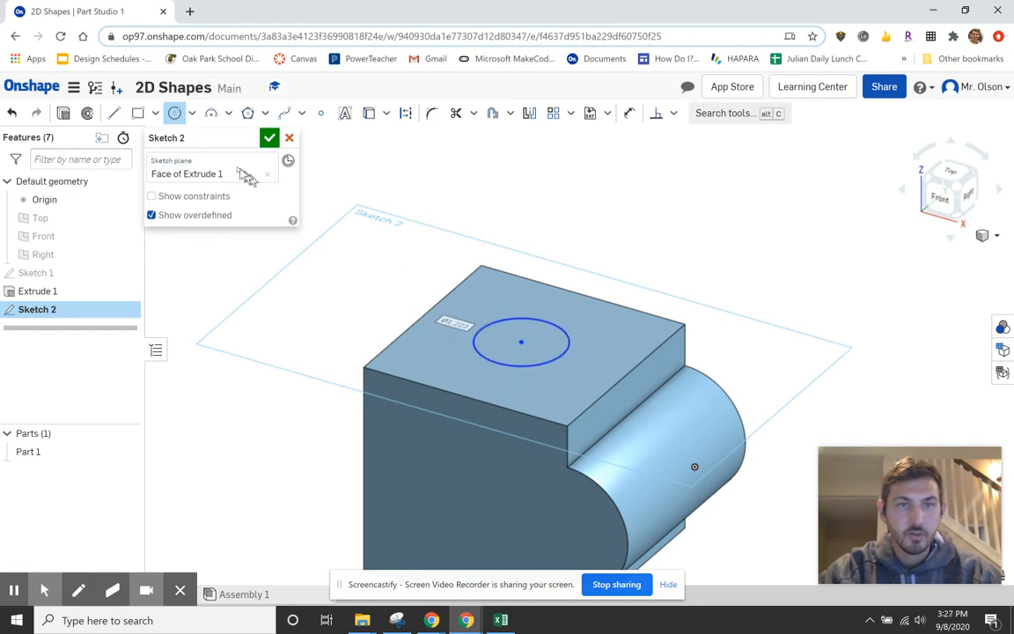
click(138, 112)
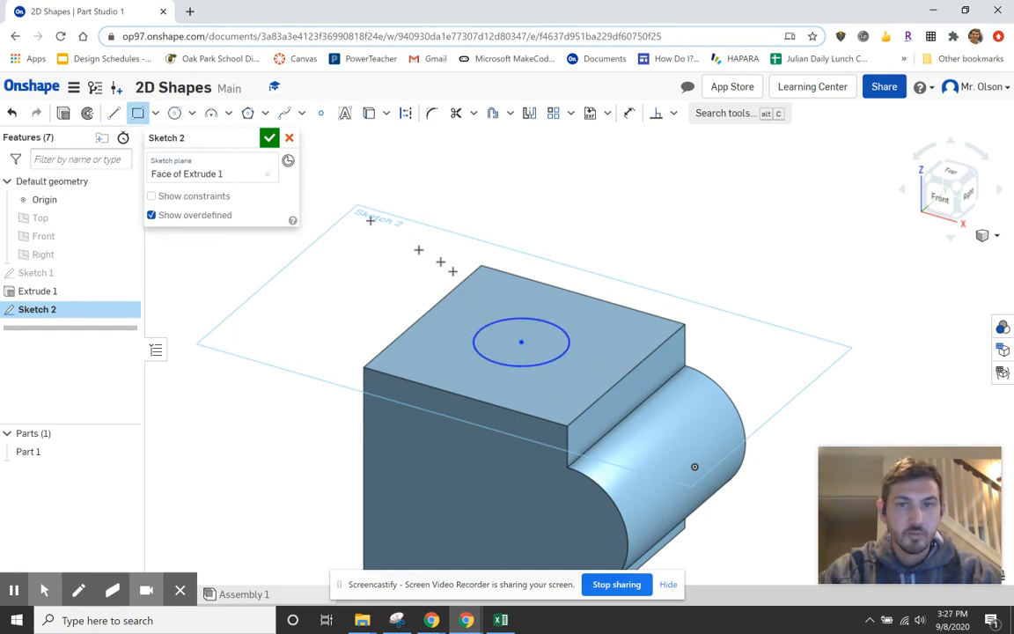
click(514, 330)
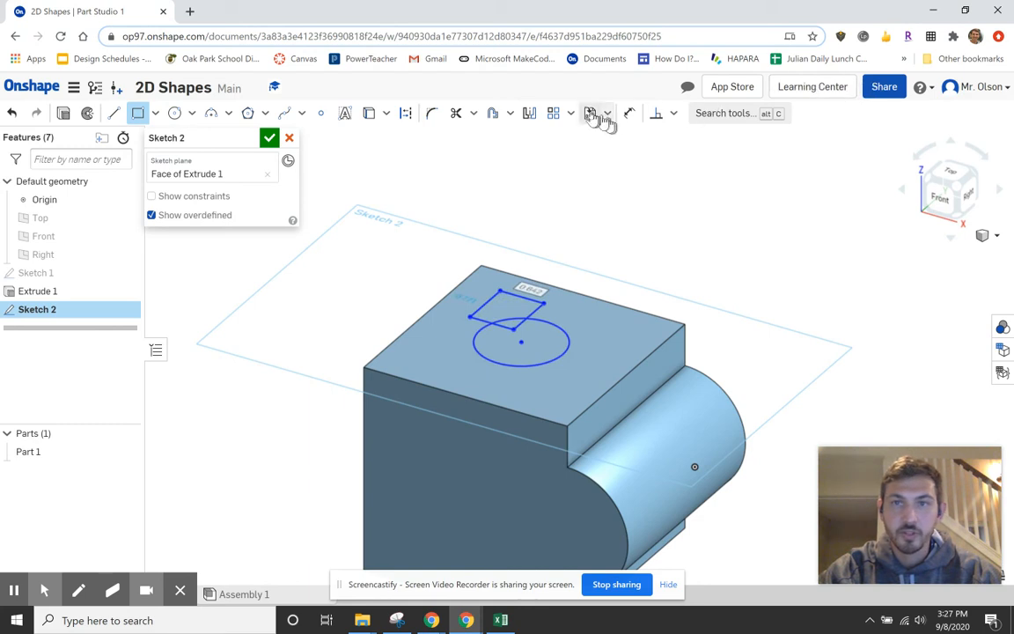
- Trim the overlapping segments between the rectangle and circle into a single keyhole-like outline, and accept the sketch
click(458, 116)
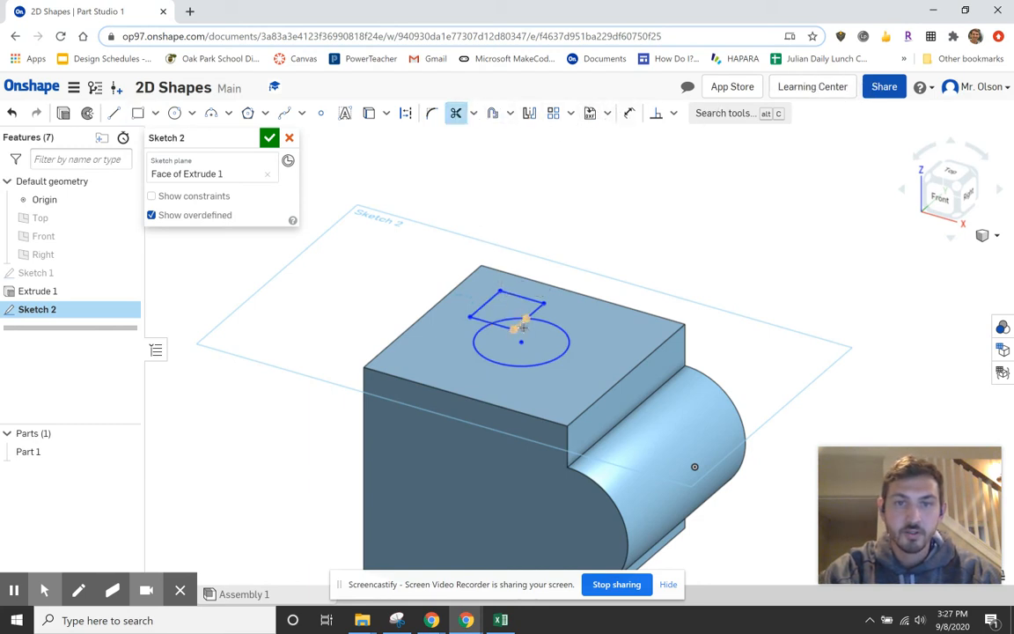
click(505, 329)
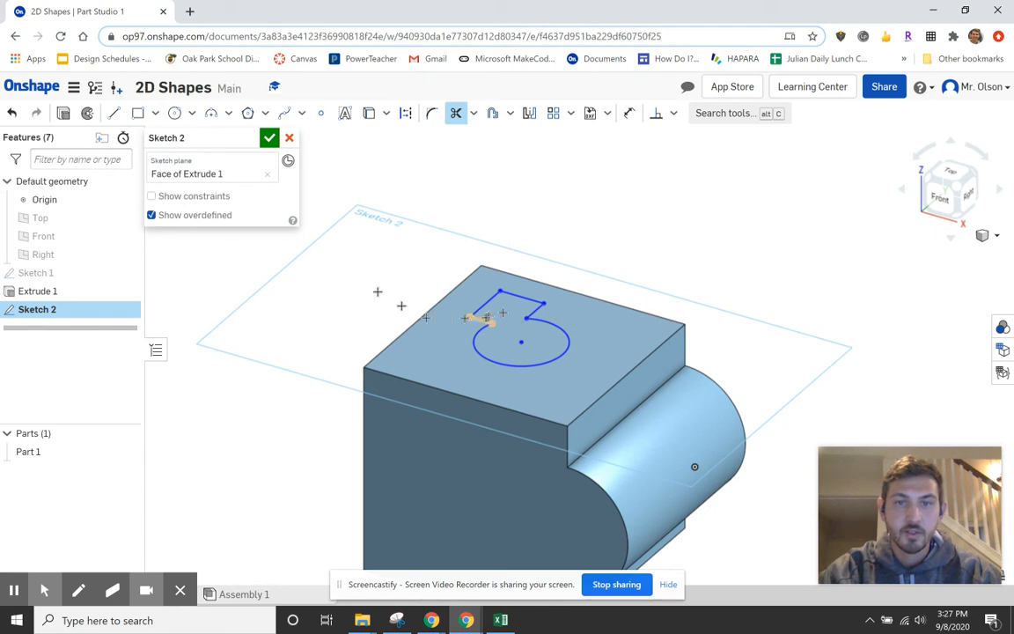
click(270, 139)
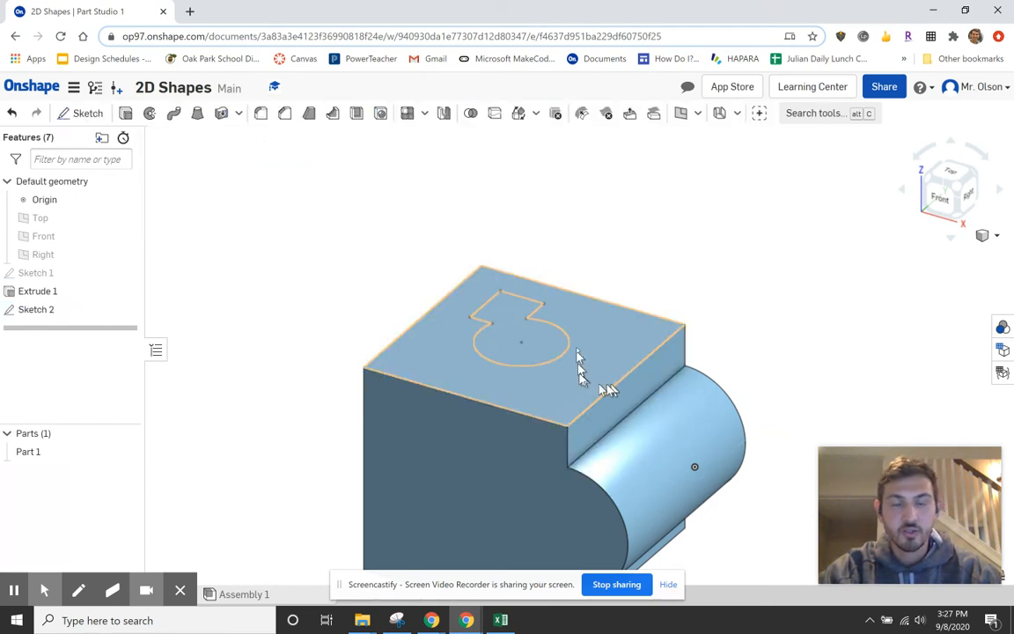
- Set up a blind extrusion of the keyhole-like outline on the top face that removes material to a depth of 3 in
middle_drag(793, 338, 742, 272)
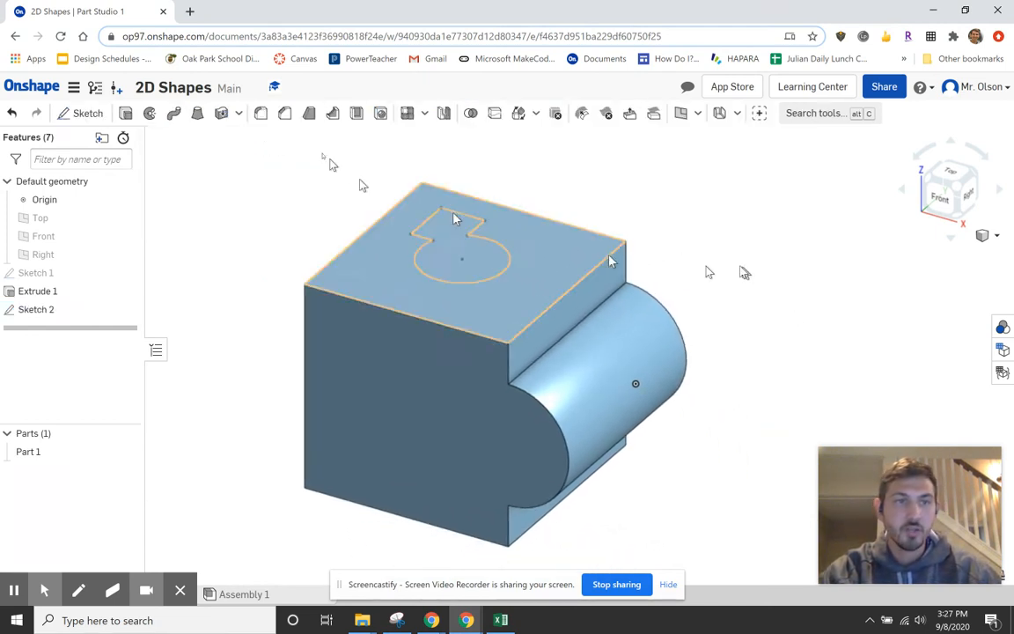
click(126, 114)
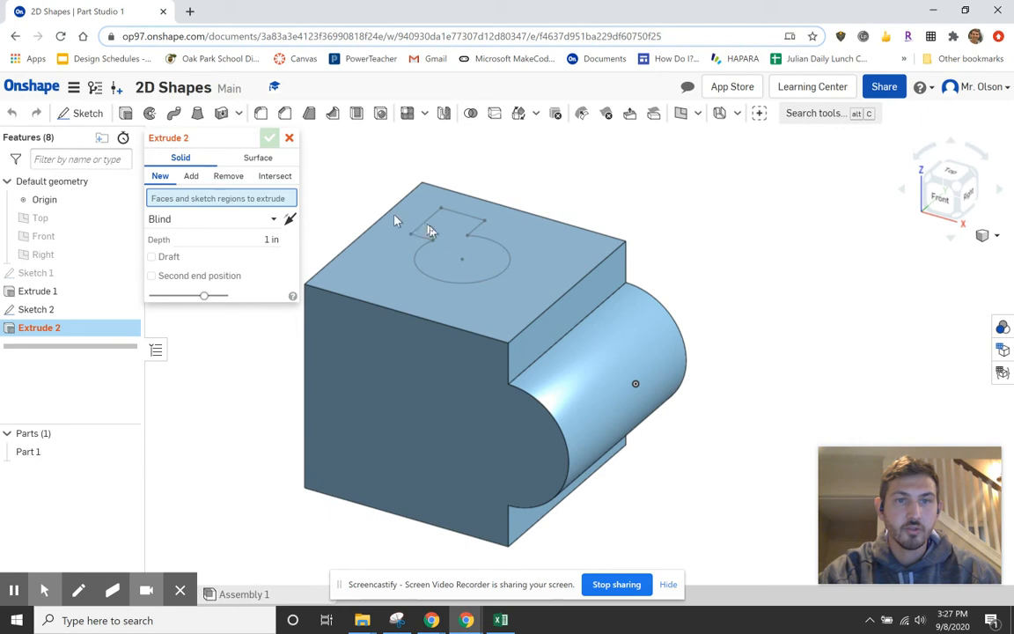
click(457, 256)
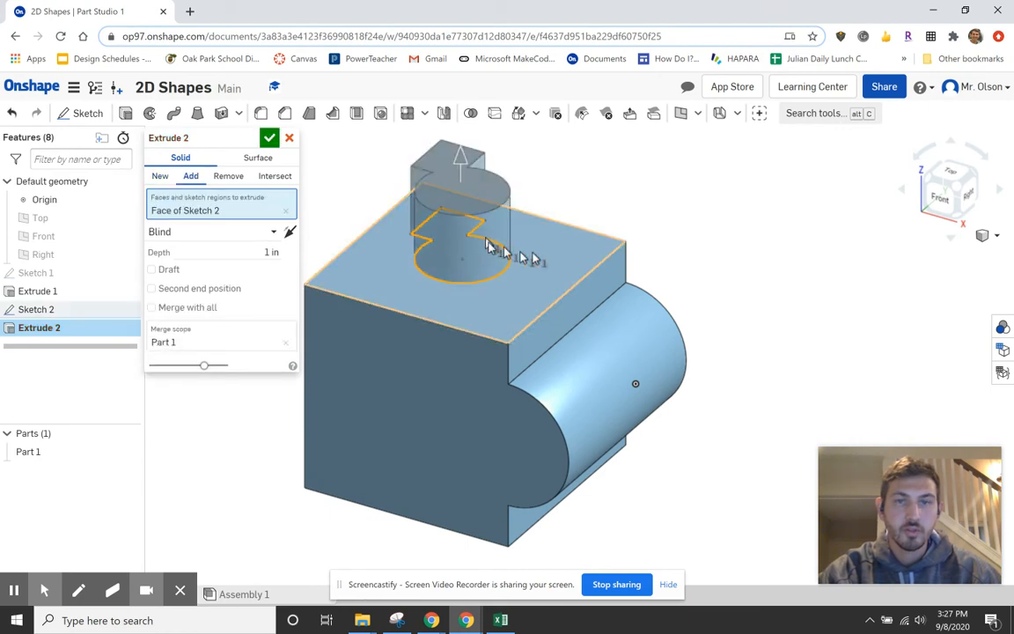
scroll(665, 255, up, 3)
middle_drag(662, 254, 770, 267)
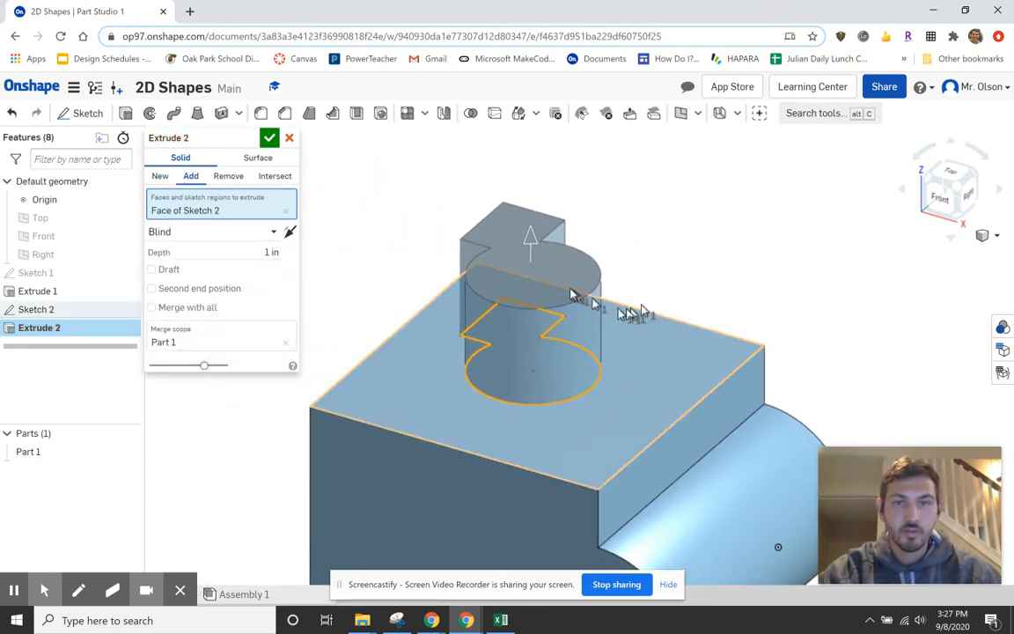
click(228, 176)
right_drag(578, 324, 685, 283)
middle_drag(682, 288, 669, 214)
mouse_move(667, 224)
right_down()
mouse_move(670, 210)
mouse_move(670, 263)
mouse_move(673, 219)
mouse_move(658, 197)
mouse_move(417, 208)
mouse_move(667, 204)
right_up()
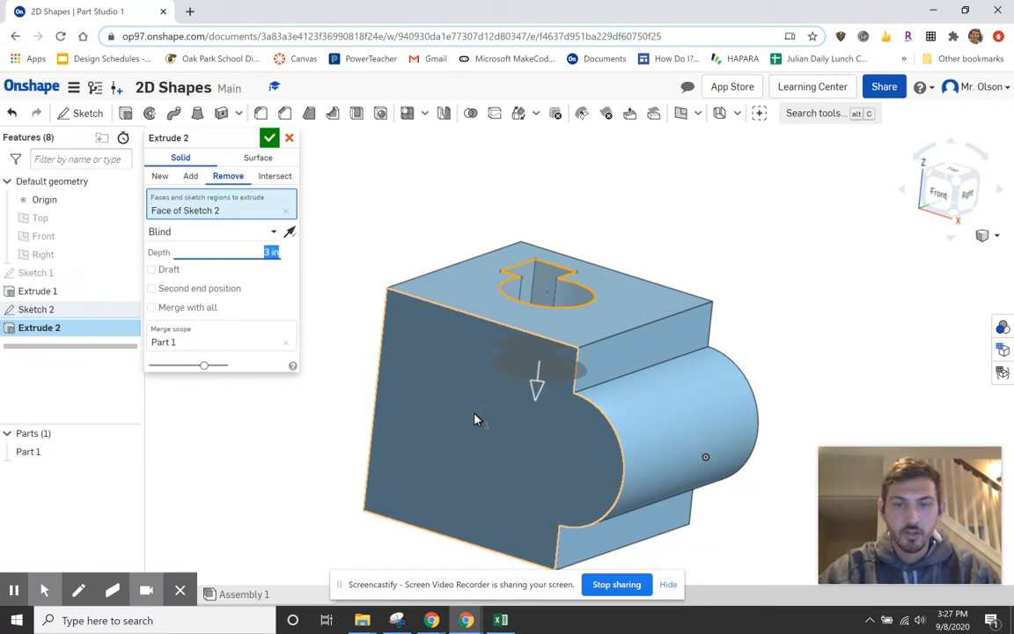
right_drag(761, 333, 768, 297)
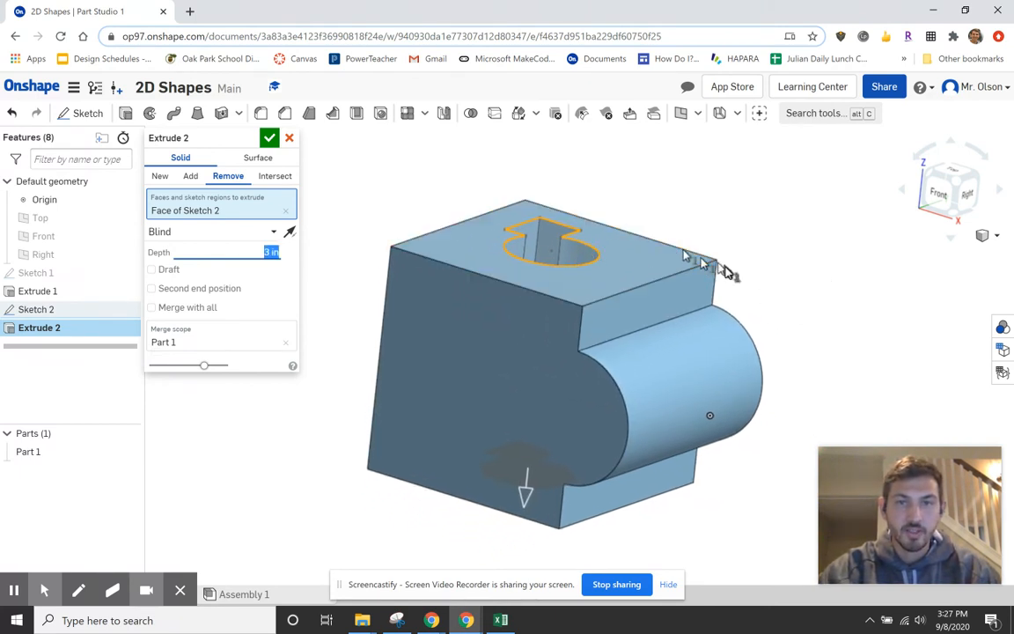
right_drag(797, 290, 796, 317)
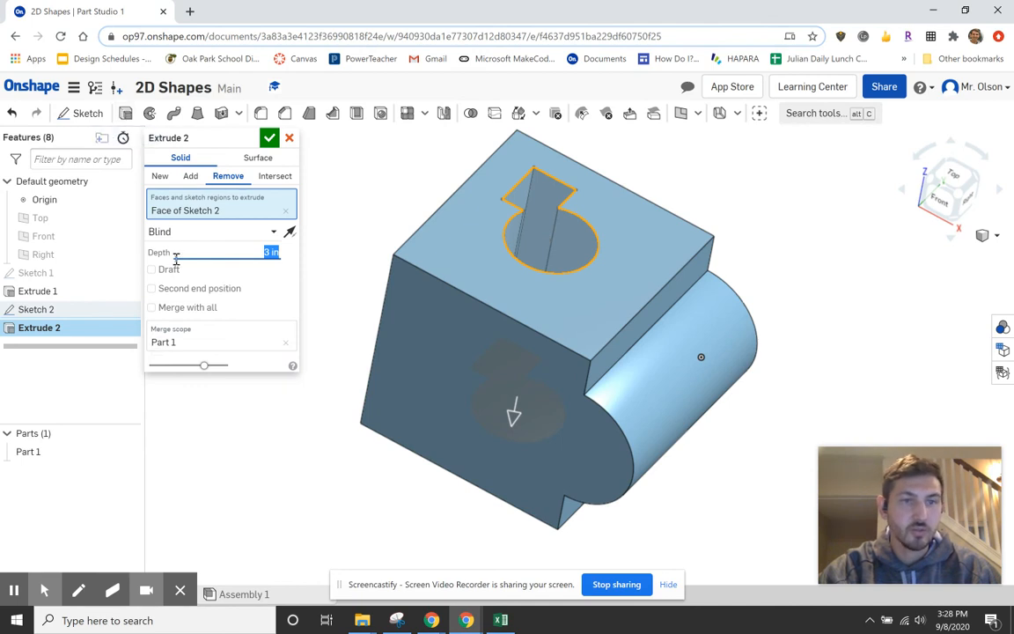
- Change the keyhole-like extrusion from removing to adding material on the solid, and accept it
click(192, 176)
middle_drag(695, 199, 641, 321)
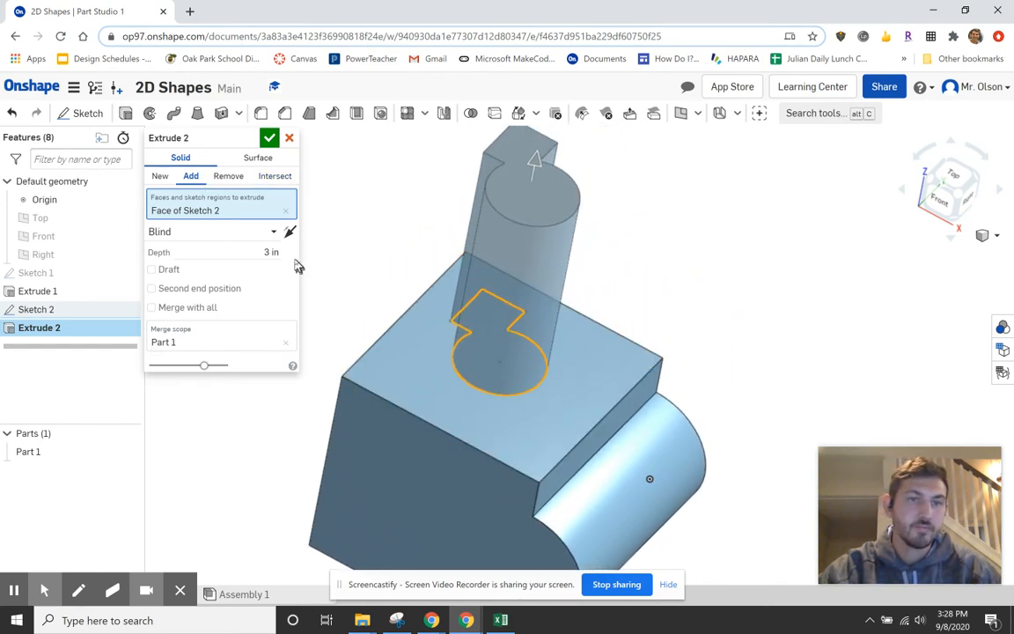
click(269, 138)
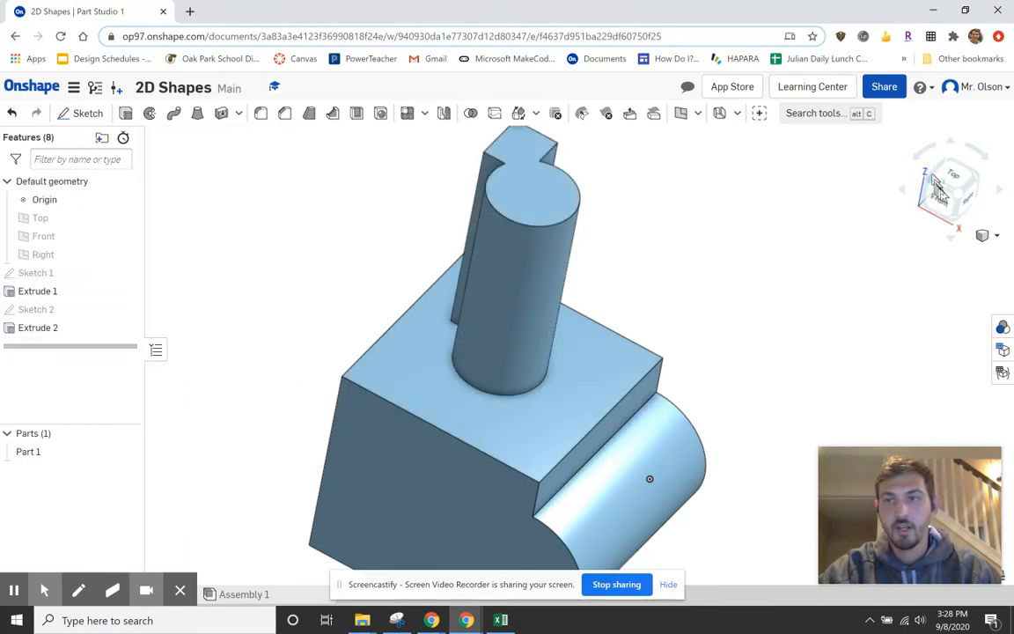
click(958, 197)
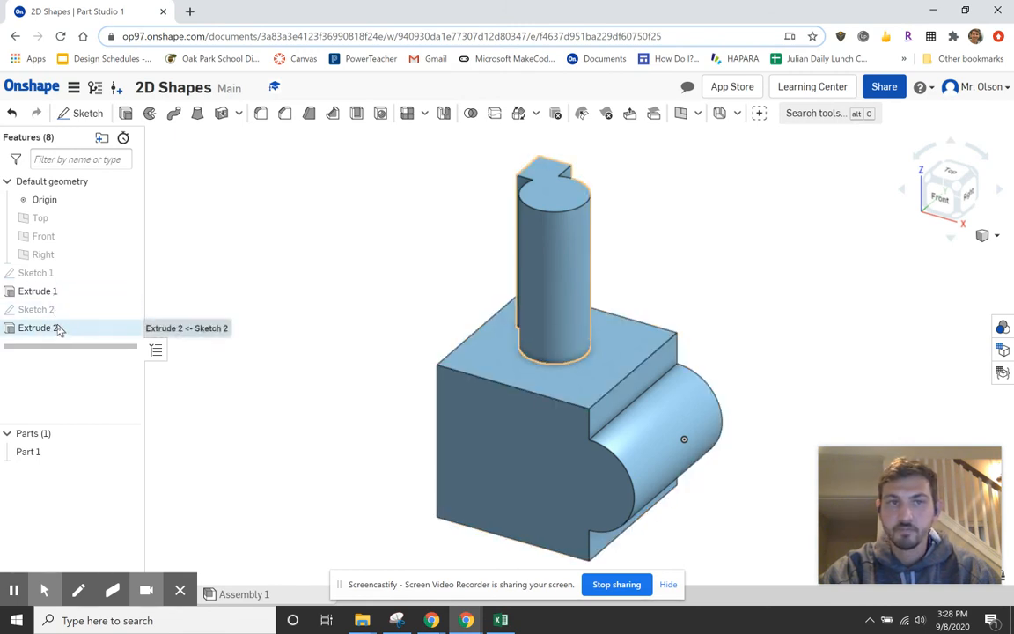
mouse_move(378, 226)
middle_down()
mouse_move(396, 231)
mouse_move(376, 223)
middle_up()
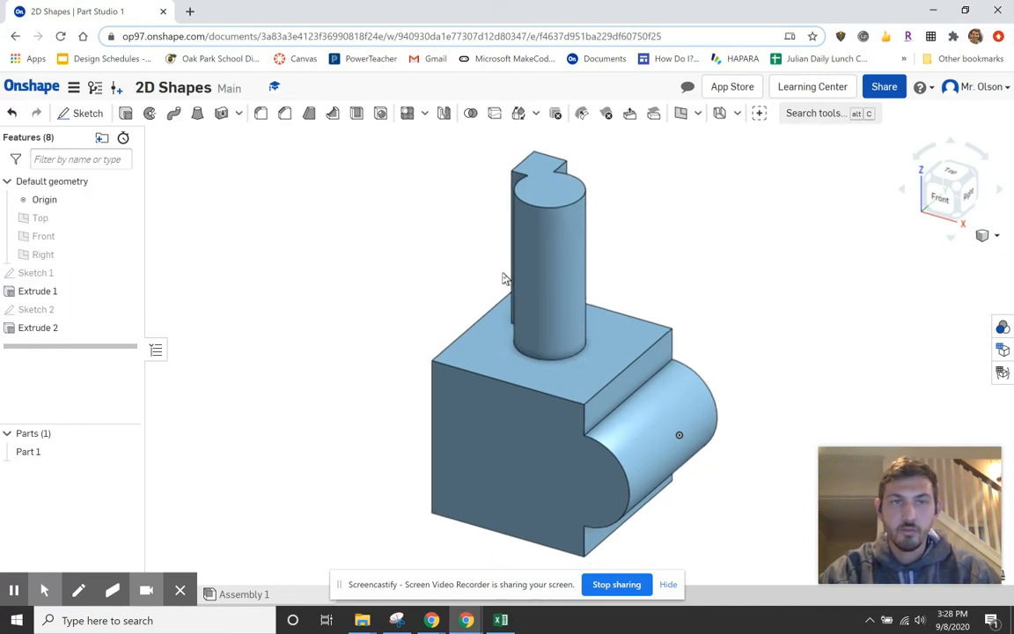